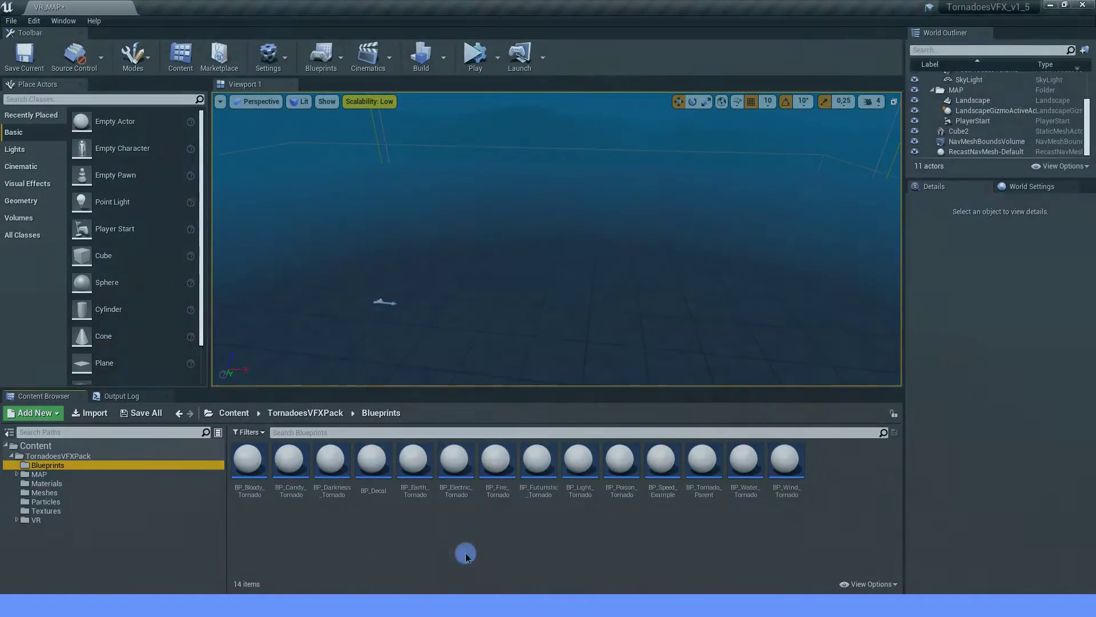
Drag BP_Water_Tornado from the Content Browser's Blueprints folder into Viewport 1.
left_click_drag(744, 458, 533, 306)
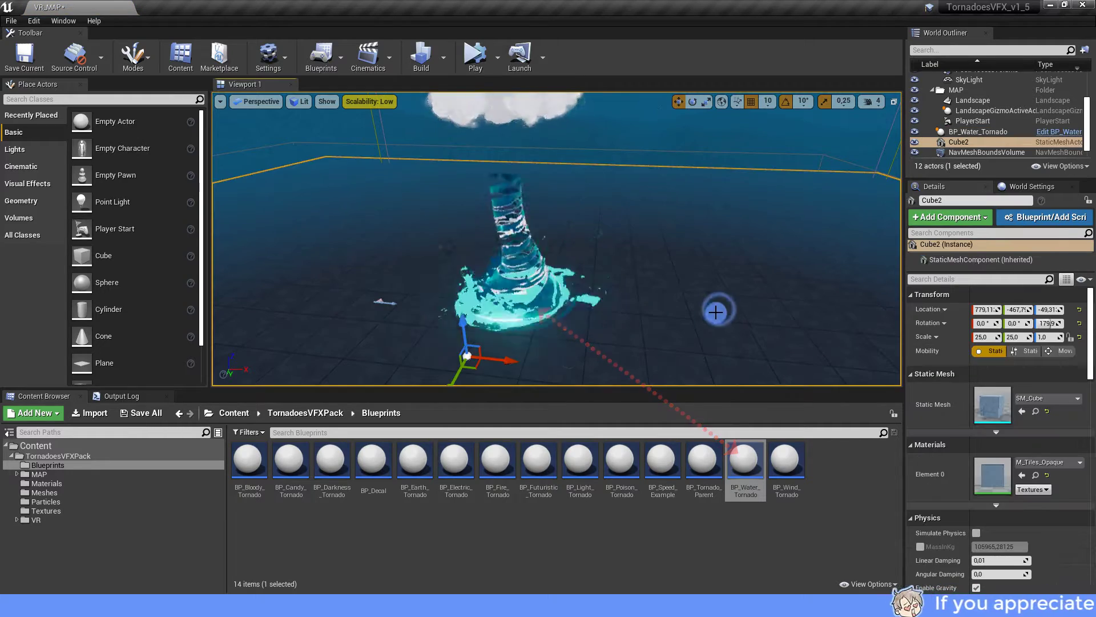
Lower the water tornado's Height to 3, then set it to 12 and view its base.
left_click(515, 259)
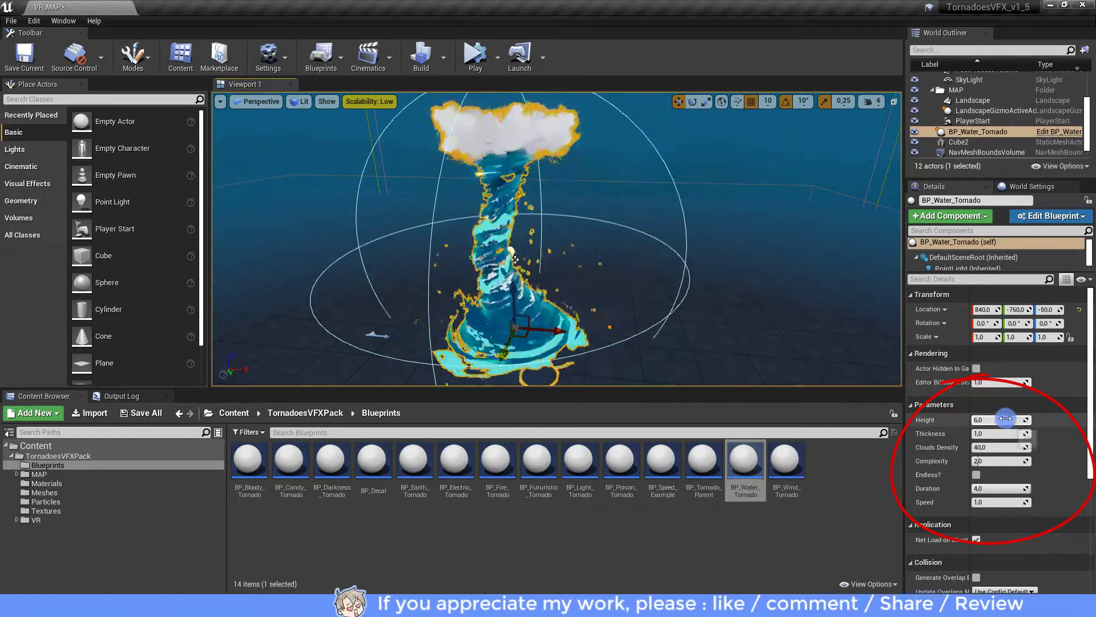
left_click_drag(1006, 418, 828, 382)
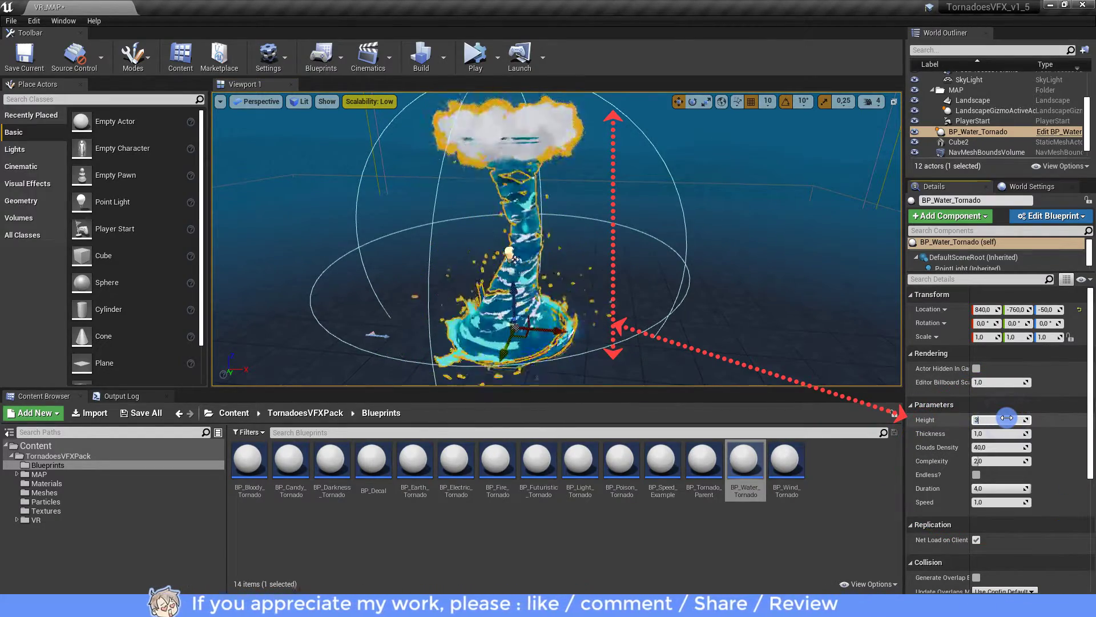
left_click(977, 420)
type("12")
key("Return")
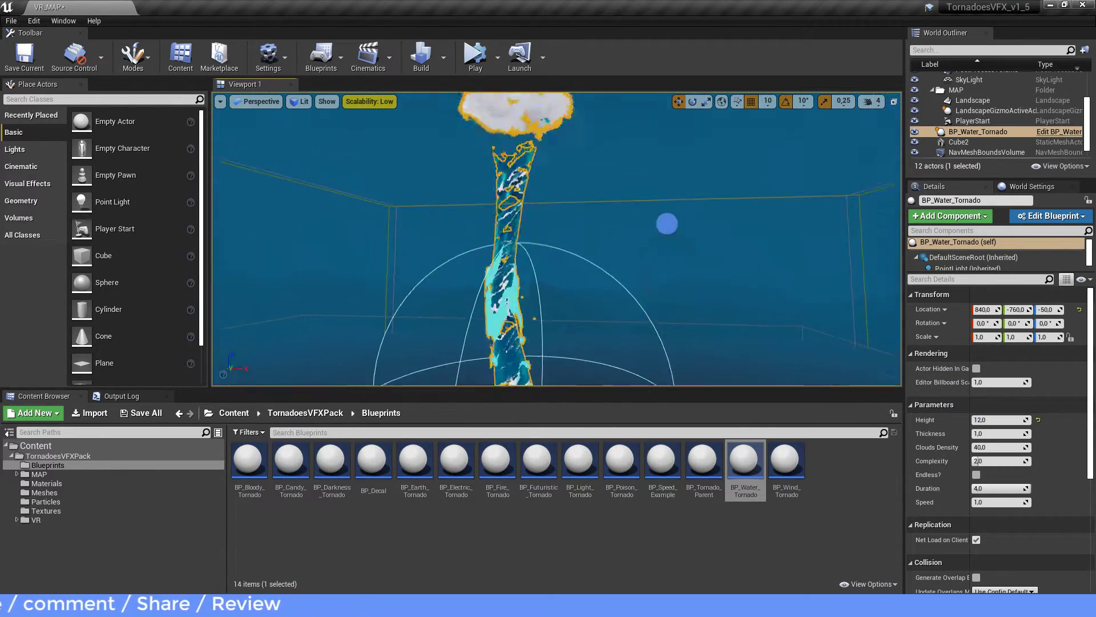
right_click_drag(669, 207, 670, 257)
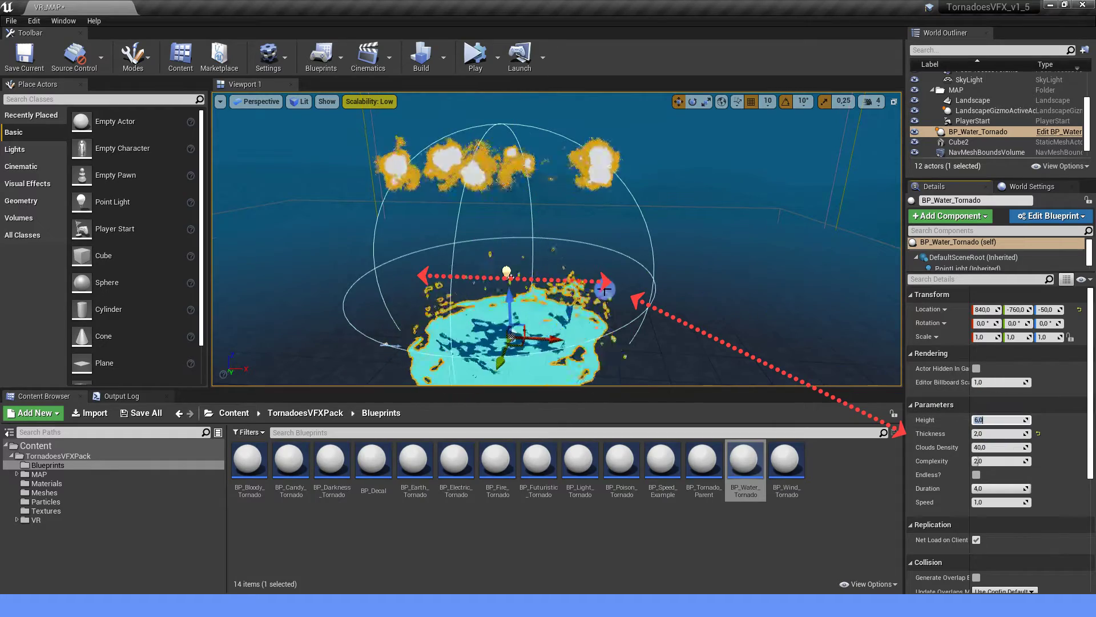
Set the tornado's Thickness to 0,5 and preview it unselected.
left_click(999, 434)
type("0")
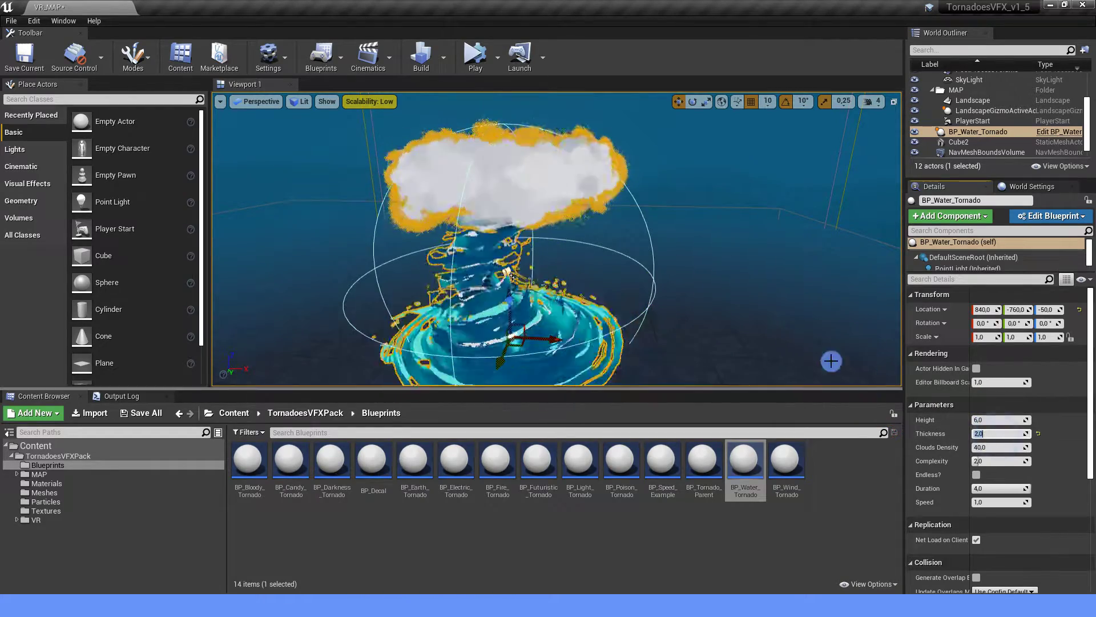
type(",5")
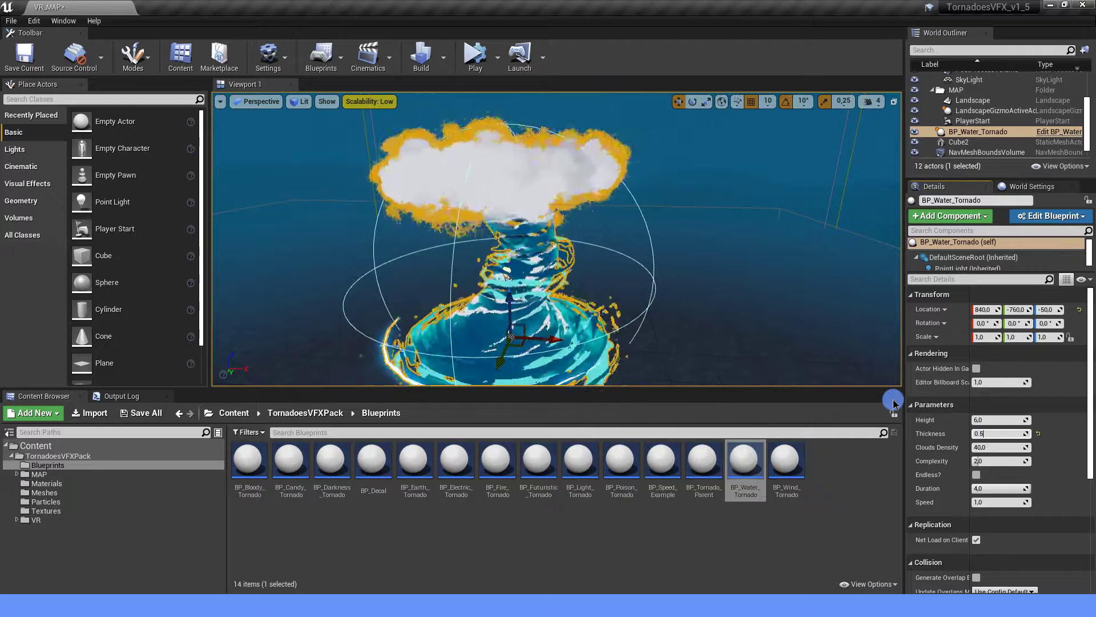
key("Return")
left_click(785, 315)
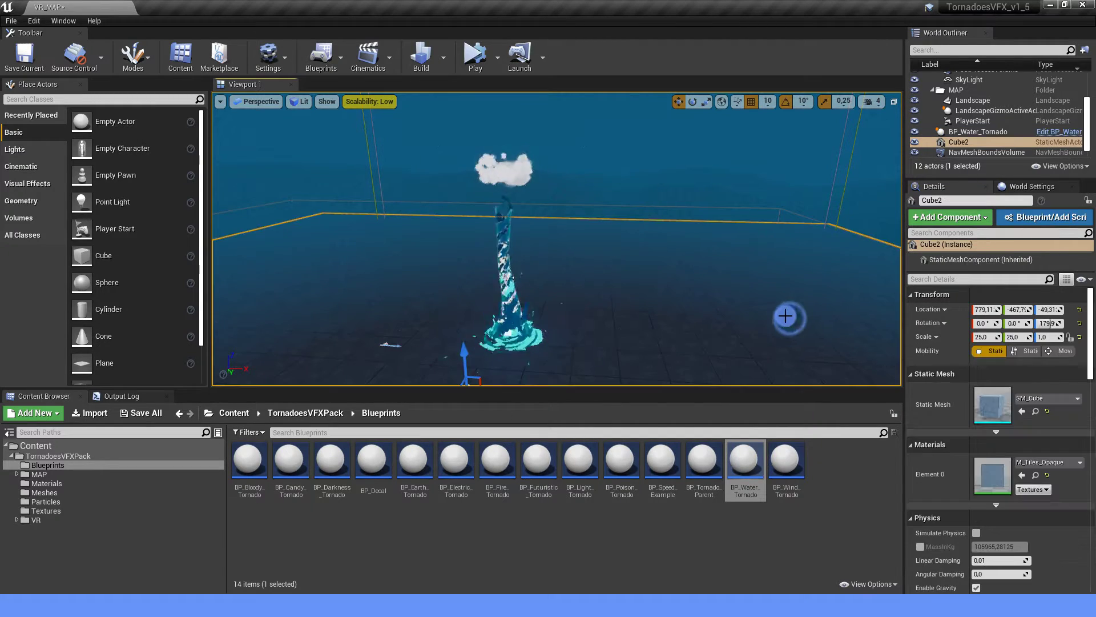
Reselect the tornado and drag its Clouds Density down to 0.
left_click(510, 278)
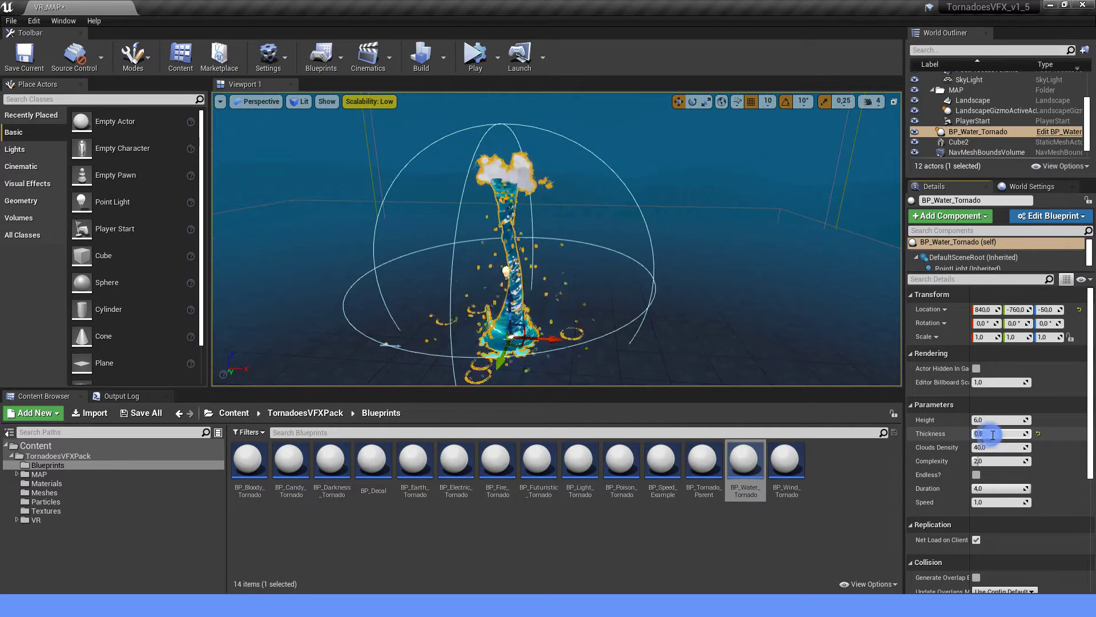
scroll(619, 217, "up", 5)
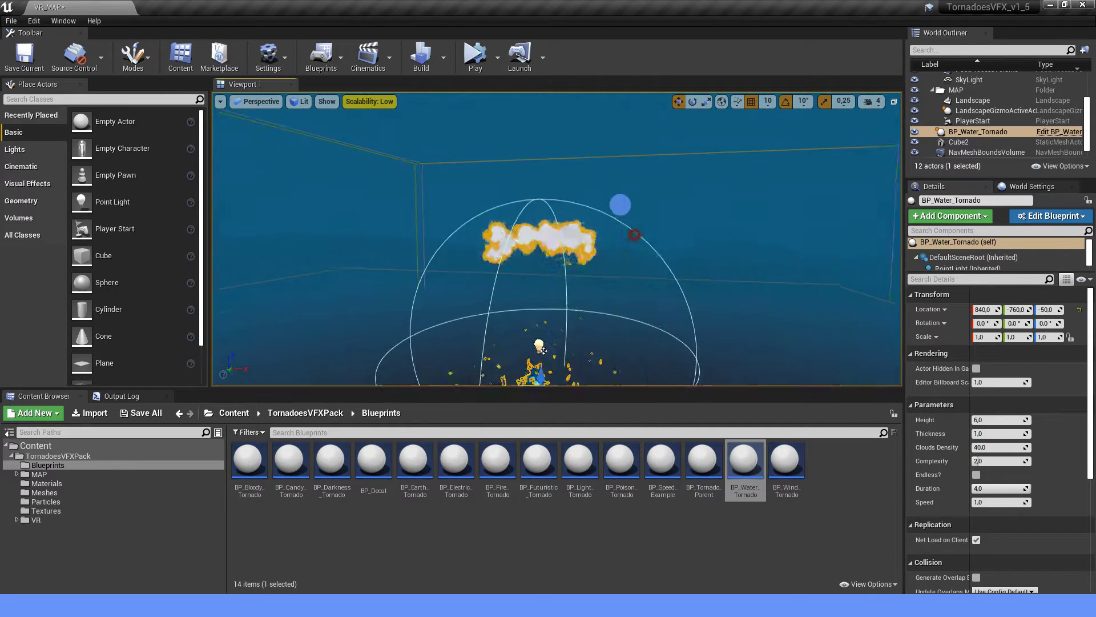
scroll(619, 233, "up", 3)
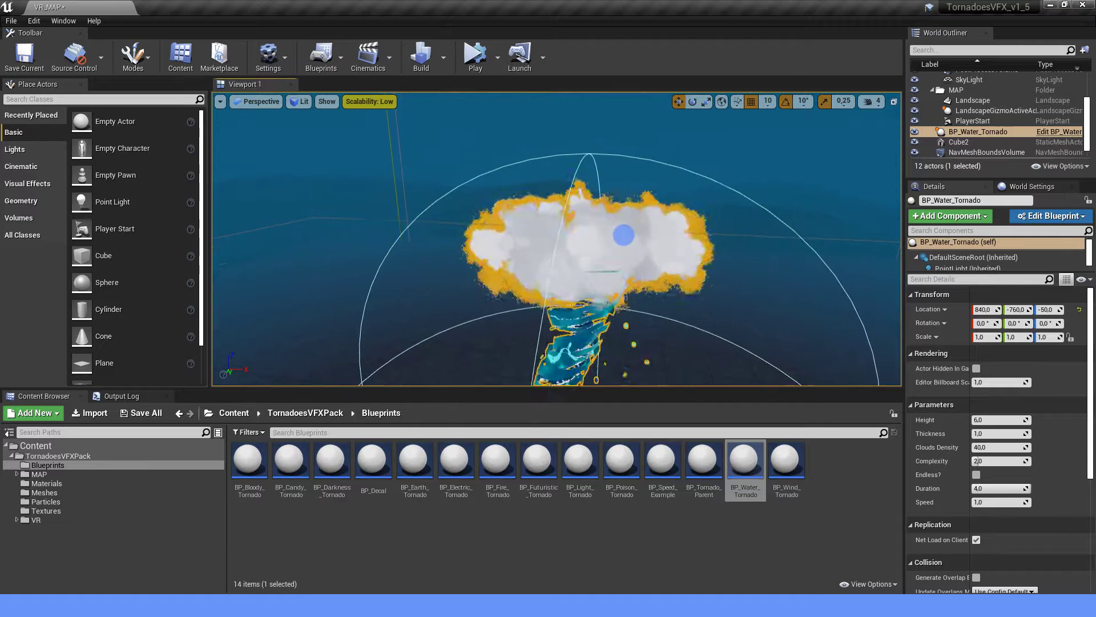
left_click_drag(997, 451, 997, 451)
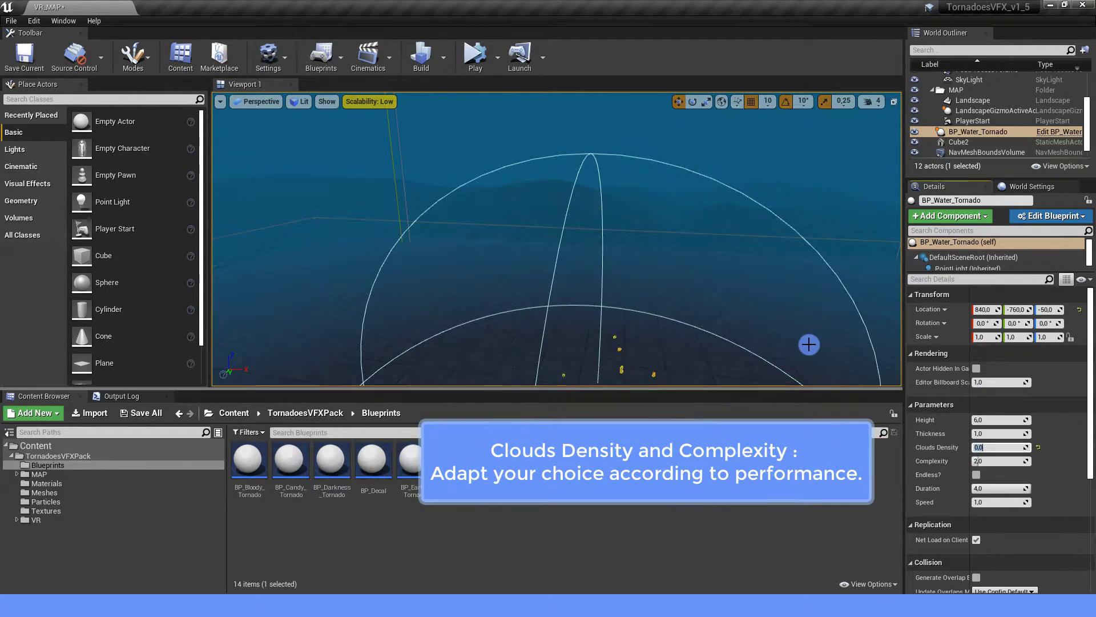
Set Clouds Density to 200 and preview the tornado unselected.
scroll(809, 345, "down", 2)
scroll(770, 312, "down", 1)
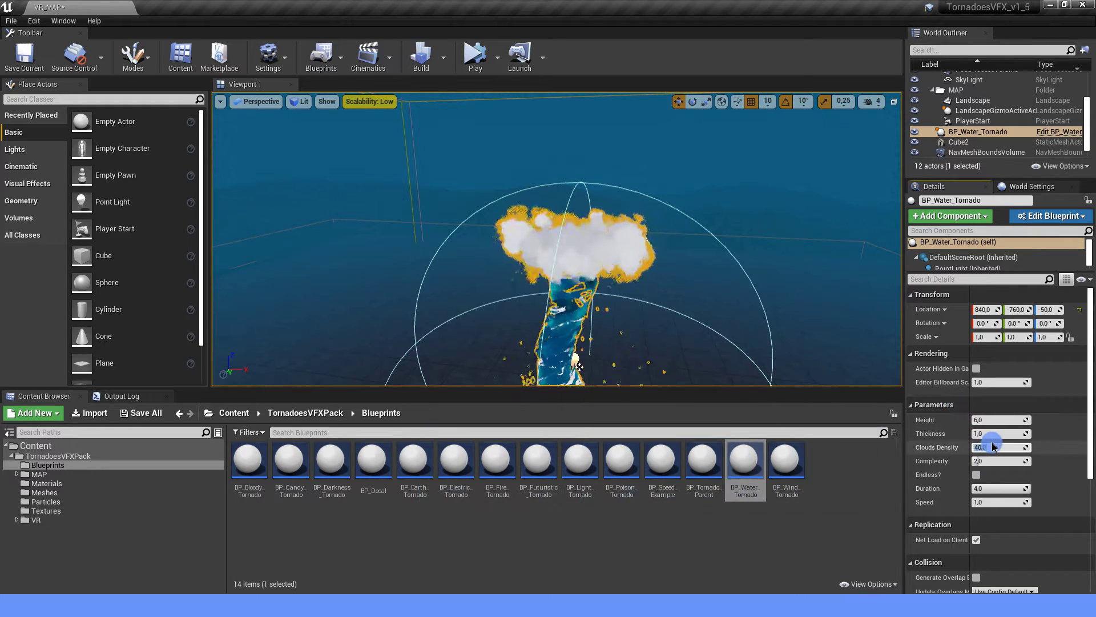
type("200")
key("Return")
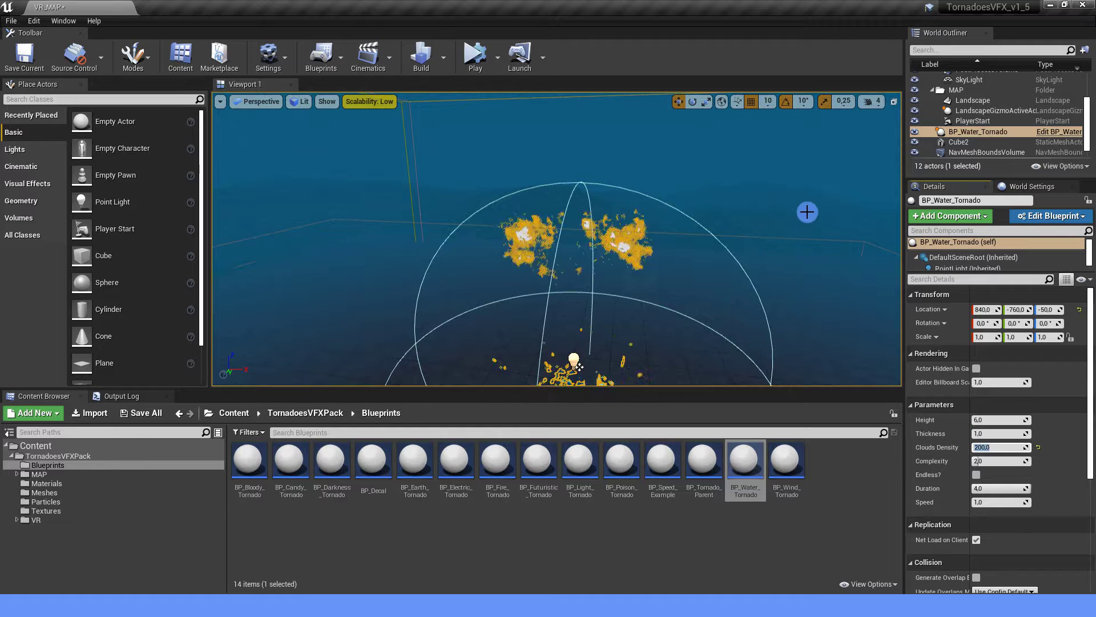
left_click(805, 226)
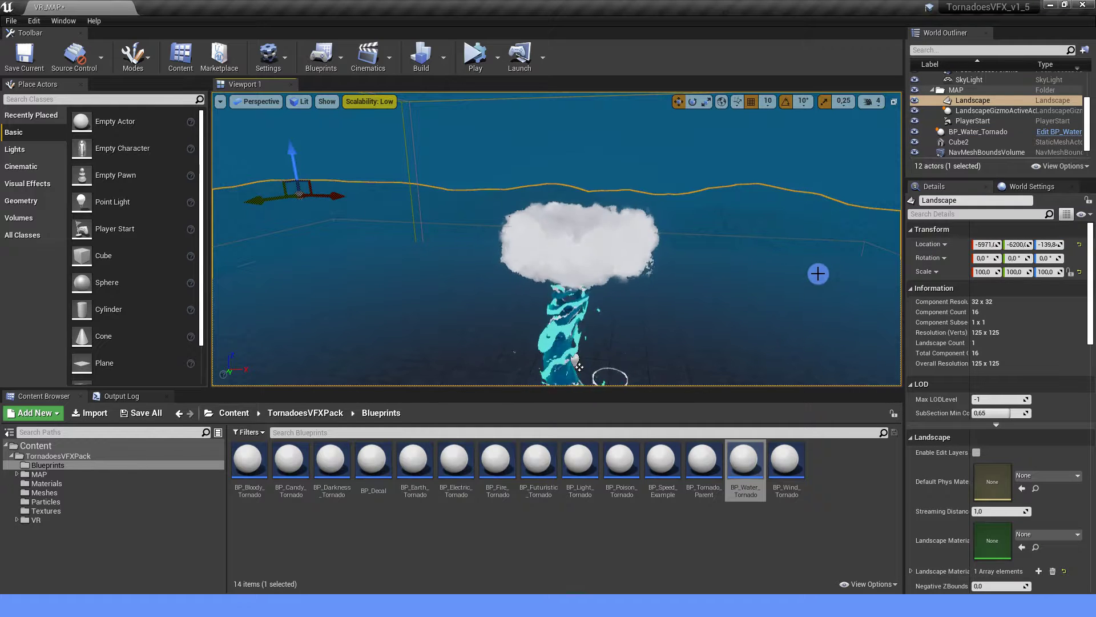
left_click_drag(818, 273, 763, 283)
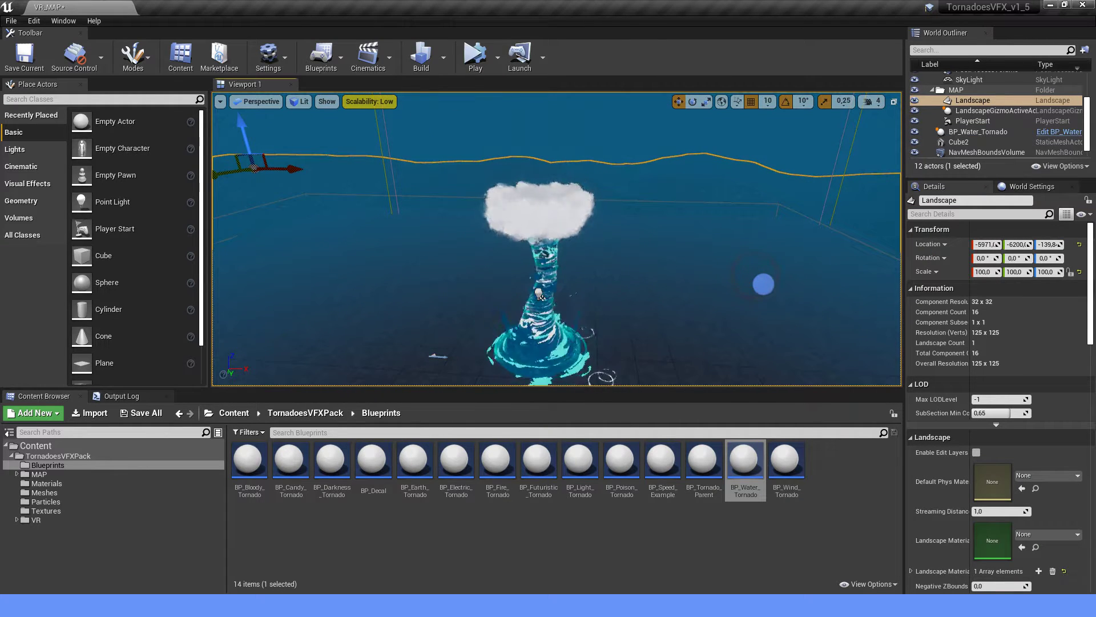
Restore Clouds Density to 40 and preview the tornado closer to its base.
left_click(544, 355)
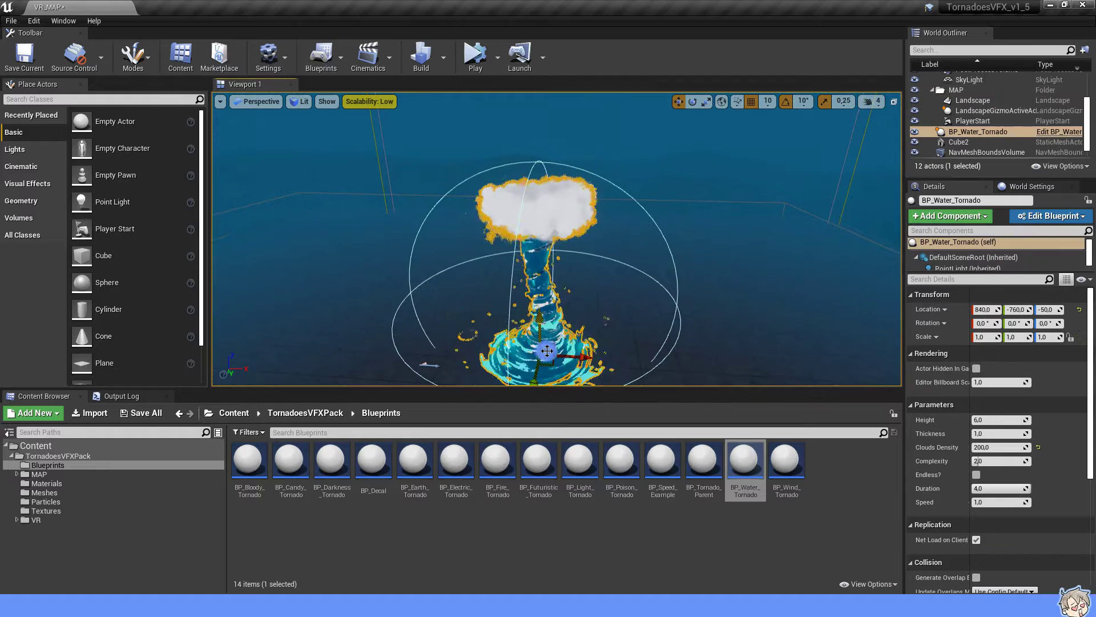
left_click(991, 452)
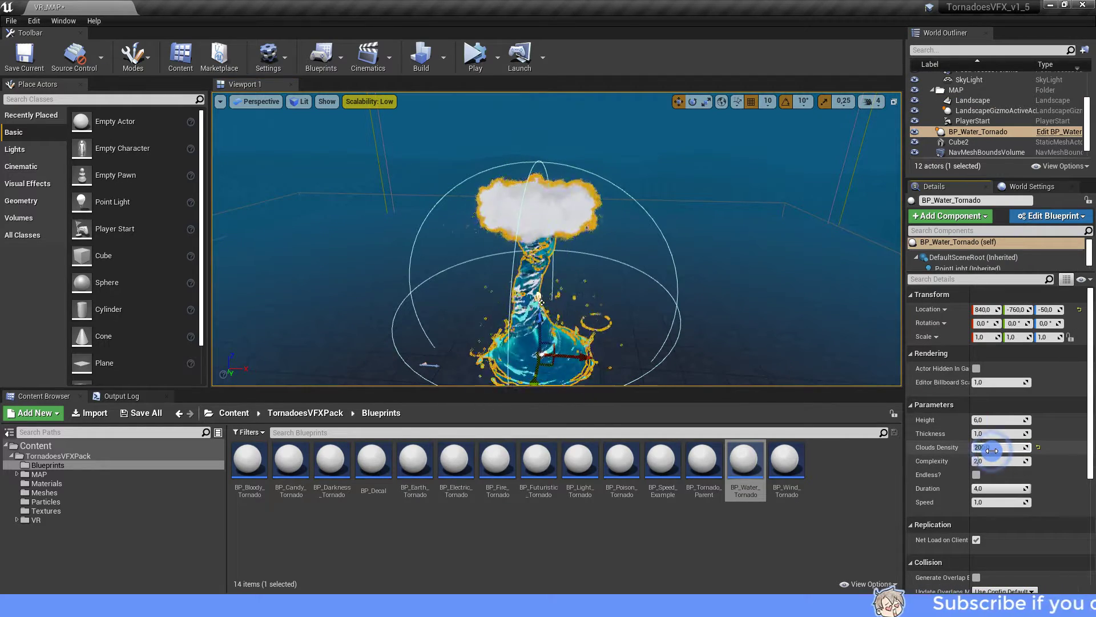
type("40")
key("Return")
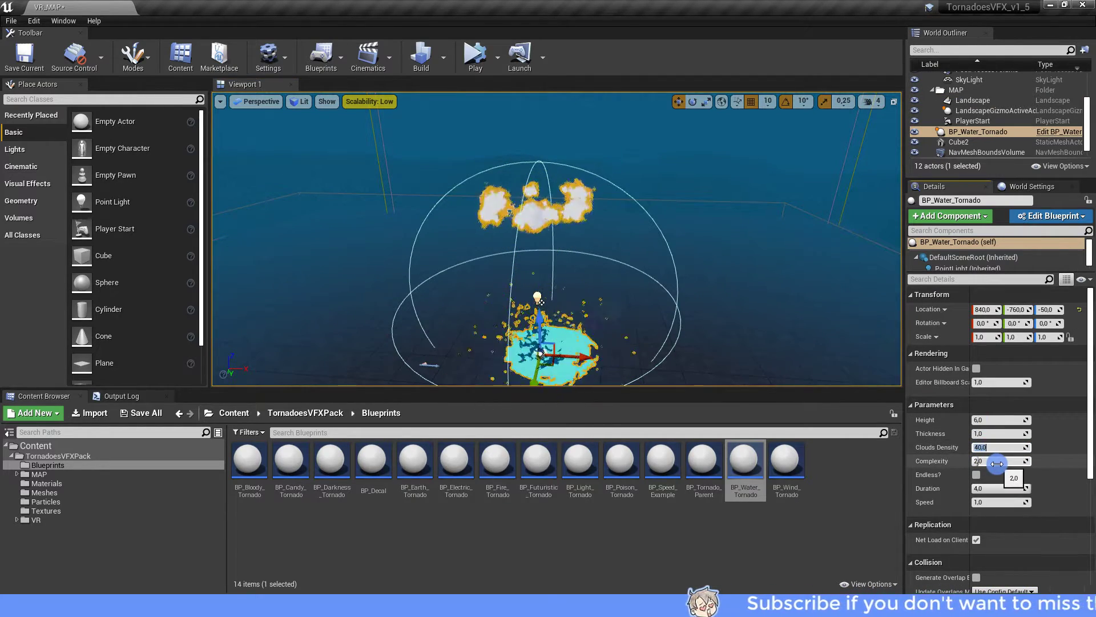
left_click(721, 306)
mouse_move(721, 306)
right_mouse_down()
mouse_move(672, 330)
mouse_move(693, 320)
mouse_move(676, 298)
right_mouse_up()
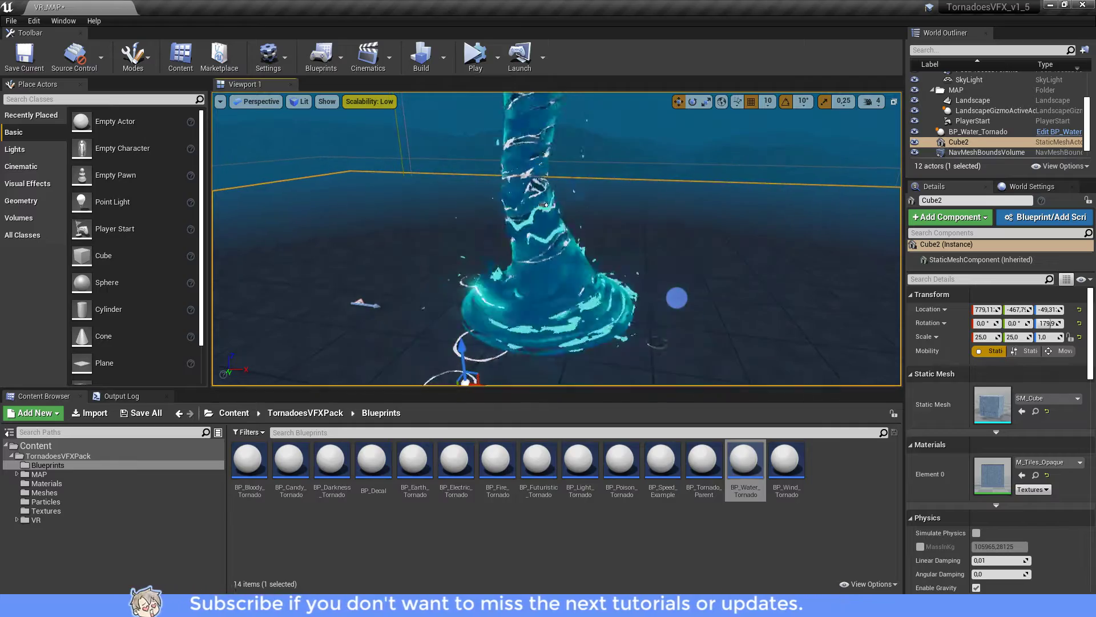
Try a Complexity of 5 on the tornado and preview it unselected.
left_click(542, 200)
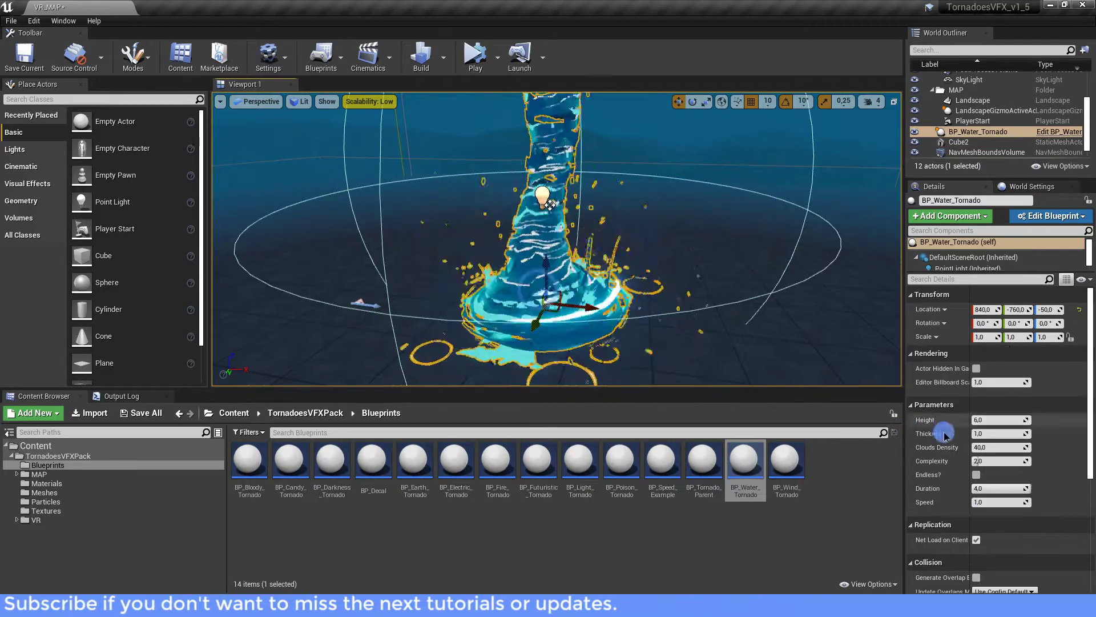
left_click(984, 459)
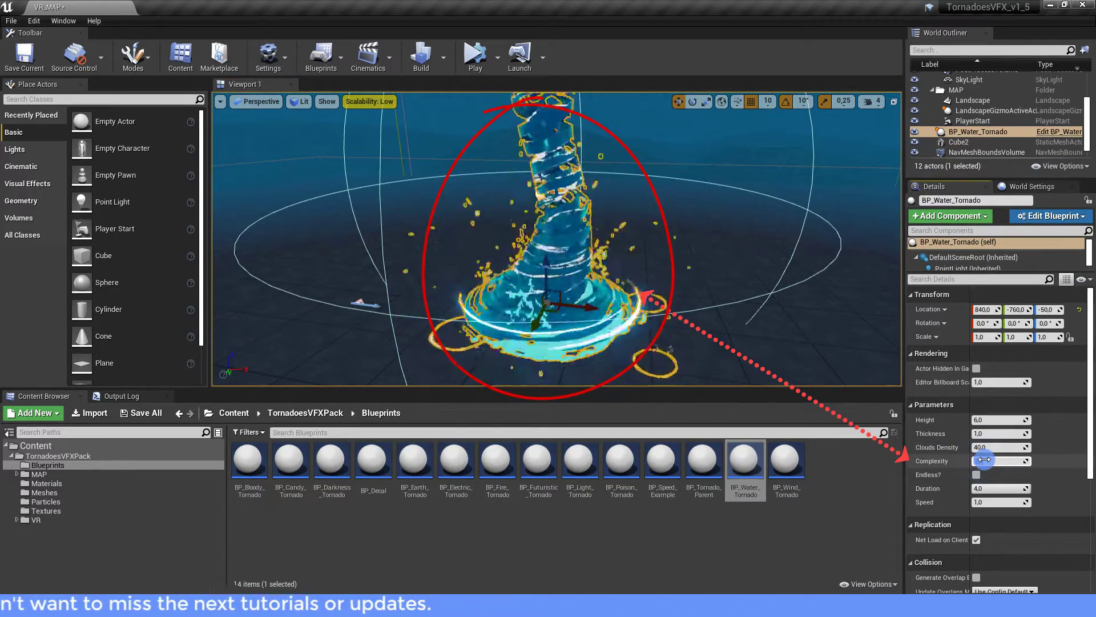
left_click(547, 203)
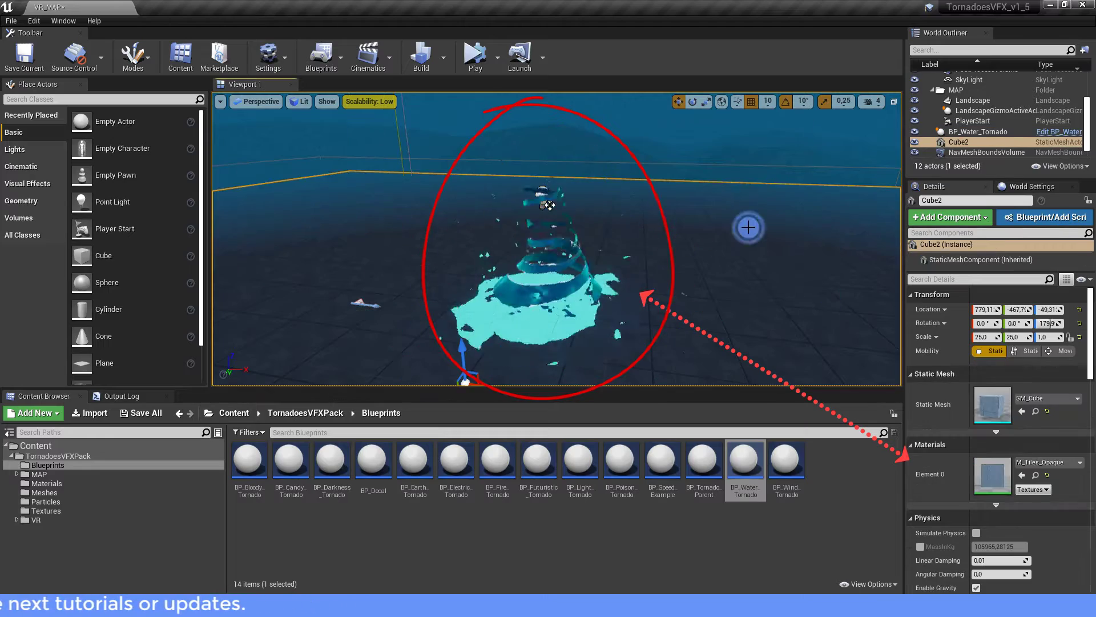
scroll(549, 209, "up", 1)
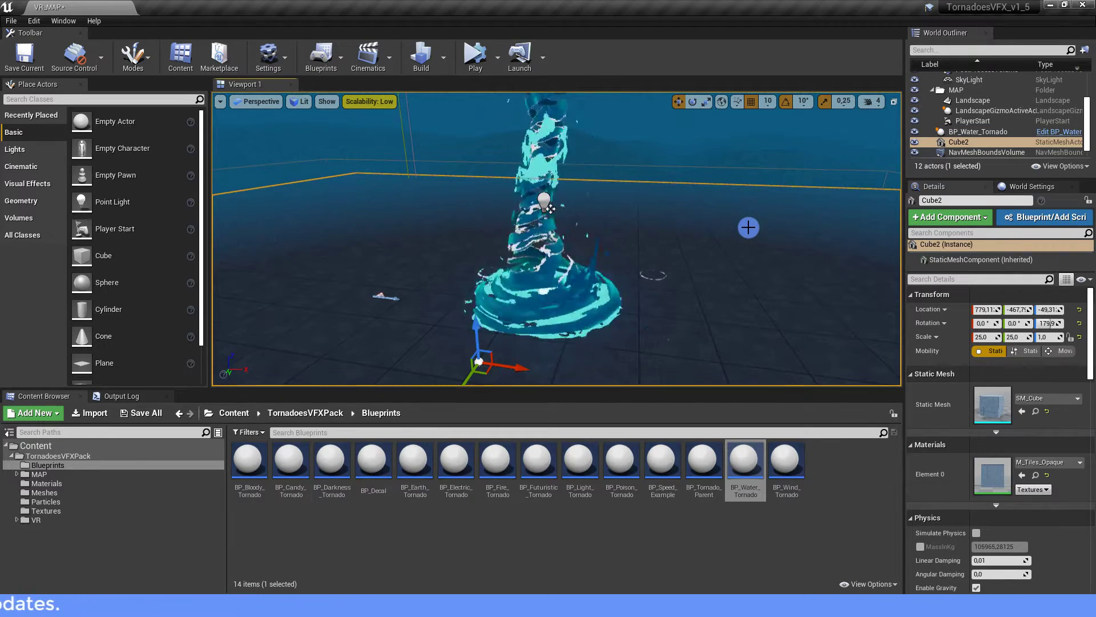
left_click(549, 209)
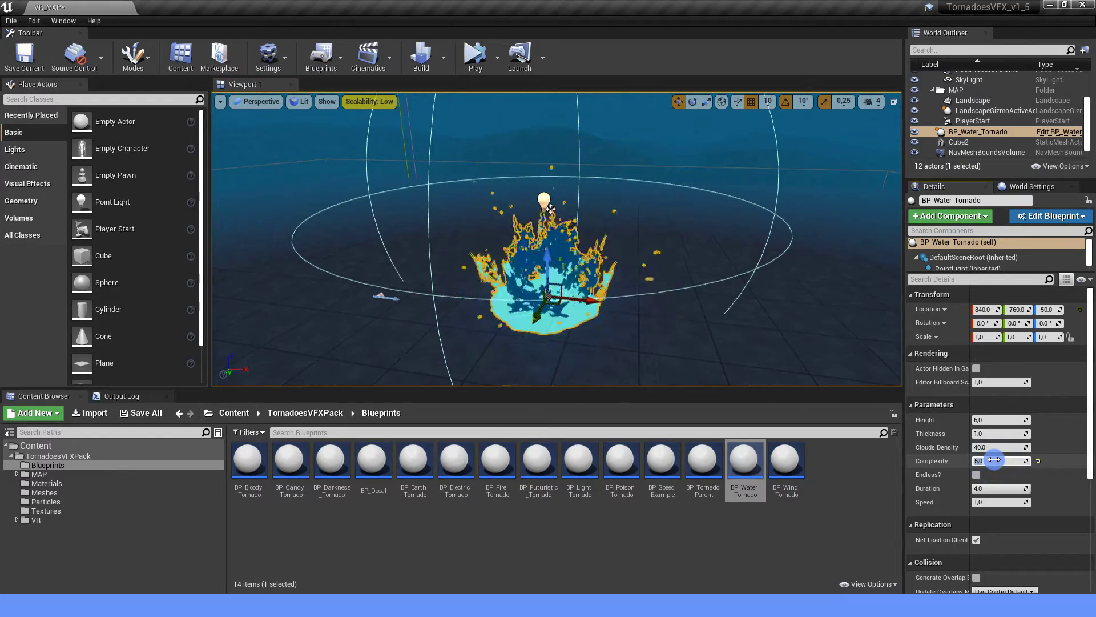
left_click(741, 289)
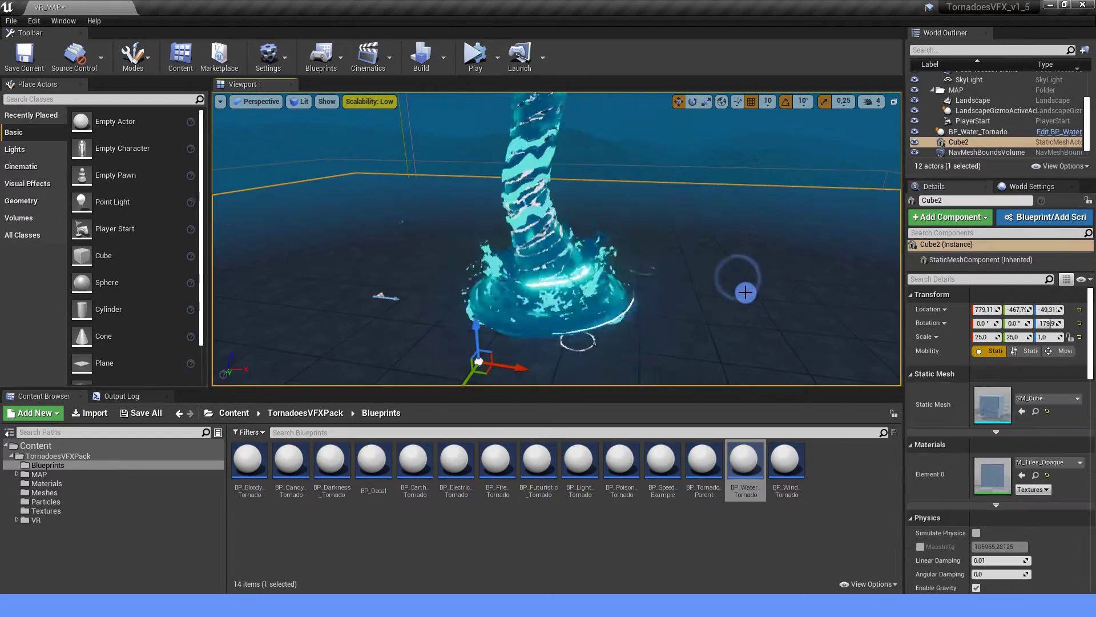
mouse_move(549, 209)
right_mouse_down()
mouse_move(549, 189)
mouse_move(549, 217)
right_mouse_up()
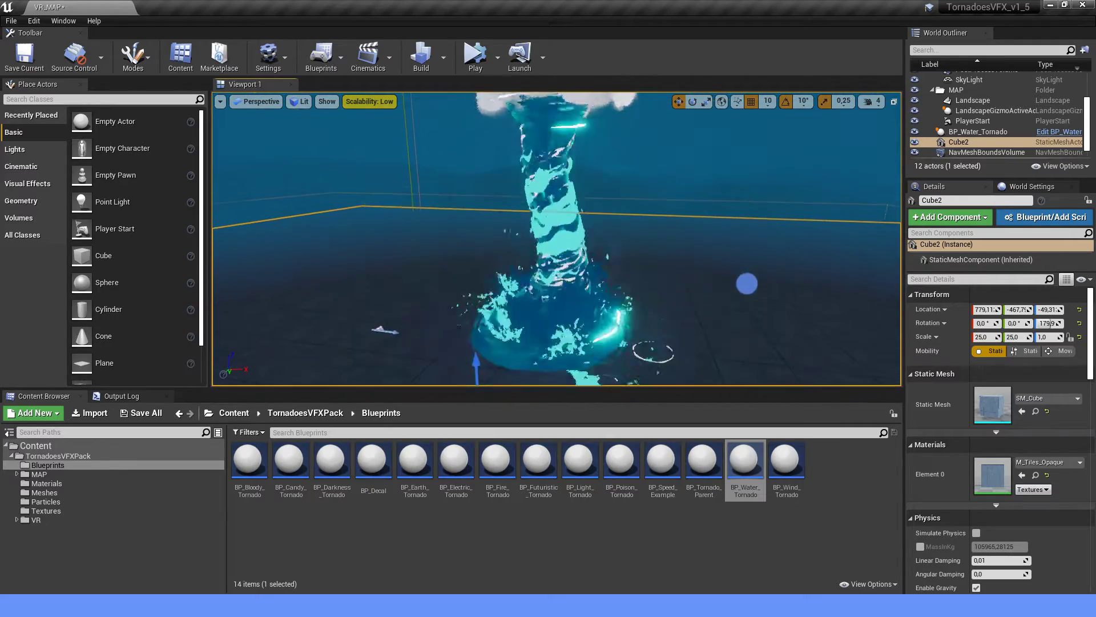
Try Complexity 10, then settle on 2, previewing each change from the floor.
left_click(579, 323)
left_click(986, 463)
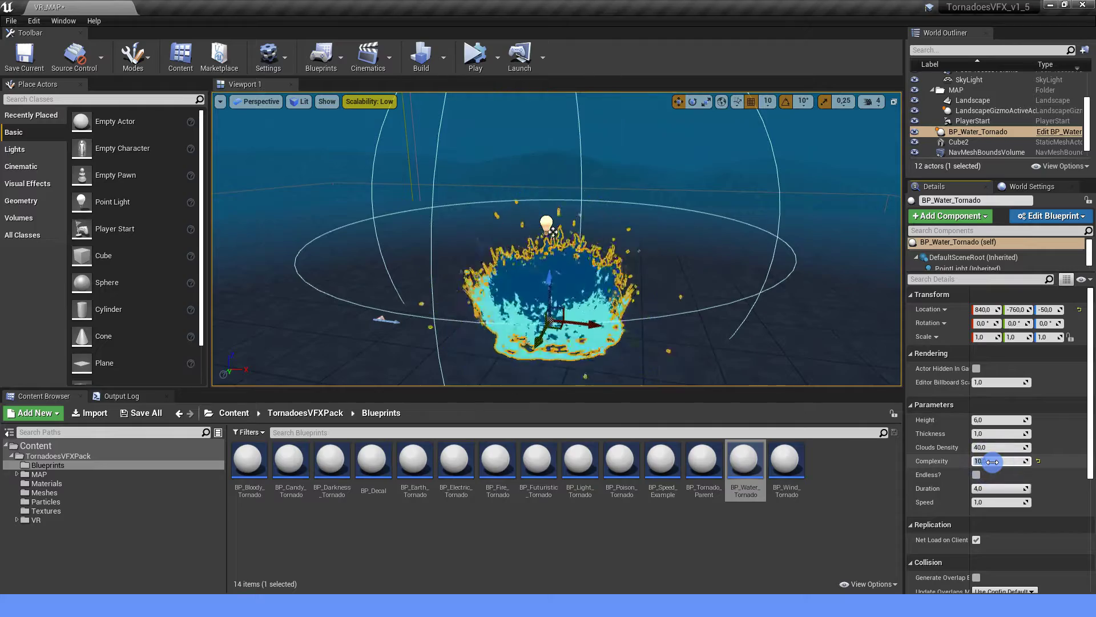
left_click(816, 284)
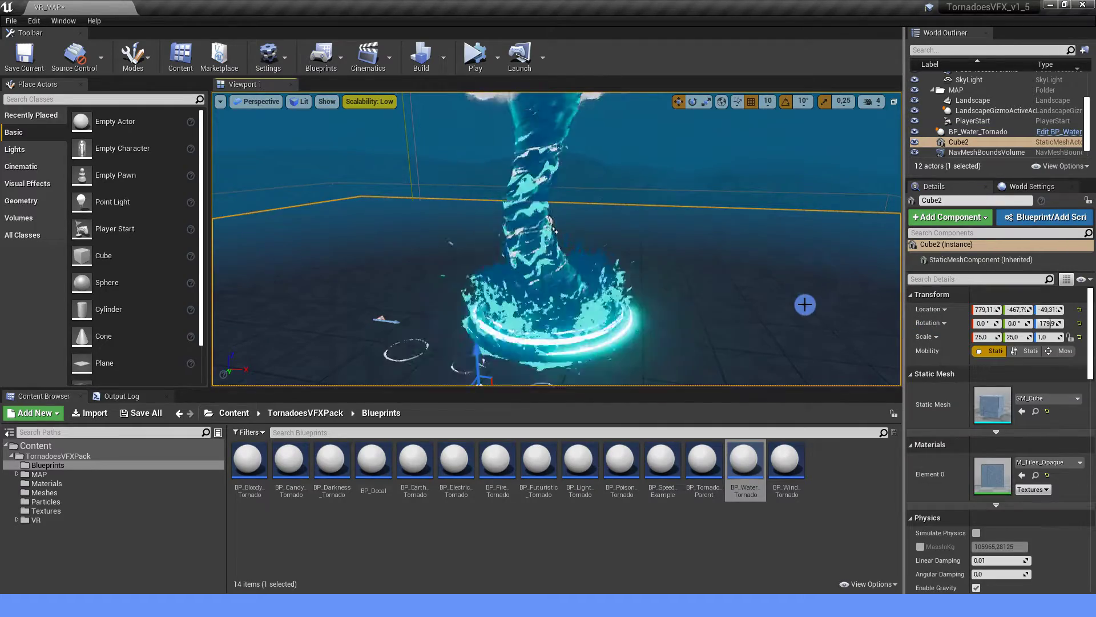
right_click_drag(549, 226, 550, 217)
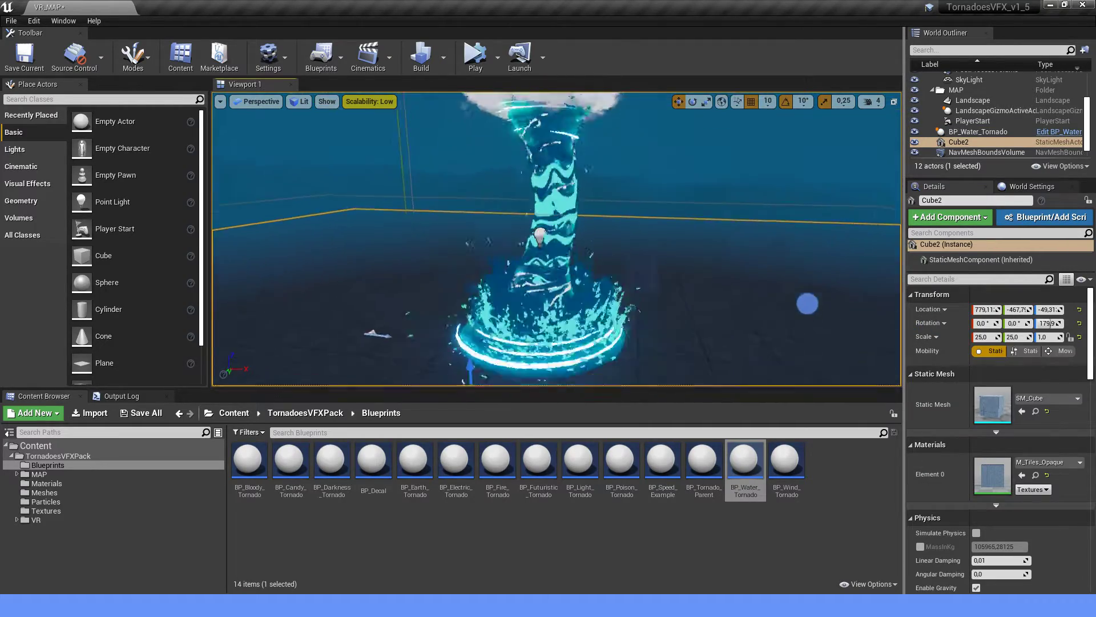
right_click_drag(807, 303, 801, 300)
left_click(574, 318)
type("2")
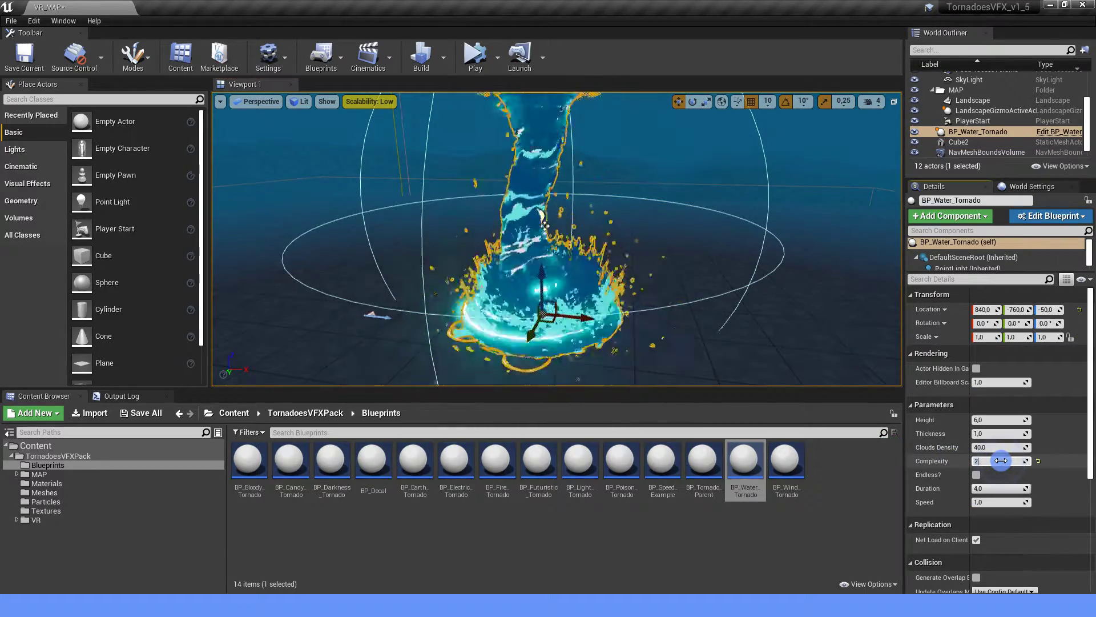
left_click(697, 317)
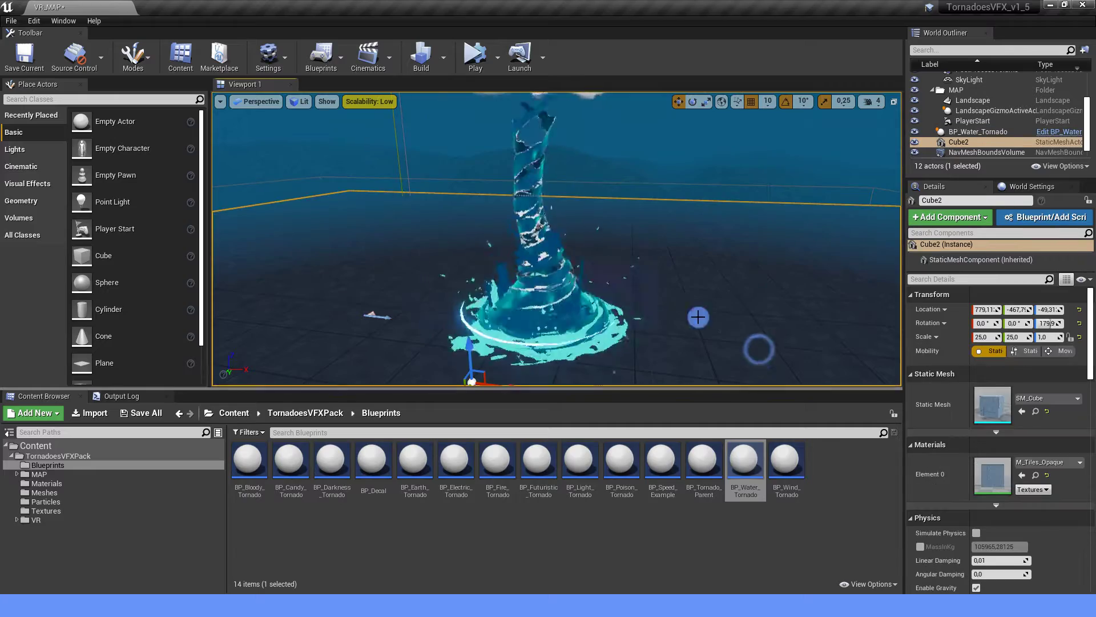
left_click(541, 219)
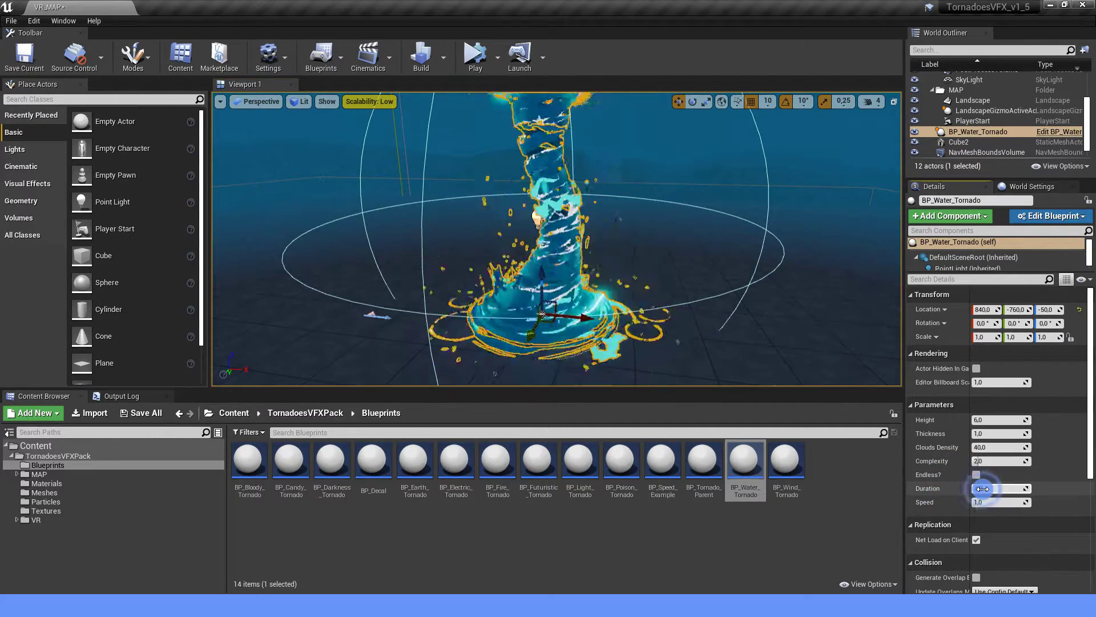
Test the tornado's Duration of 2 in a play session, then stop it.
left_click(697, 347)
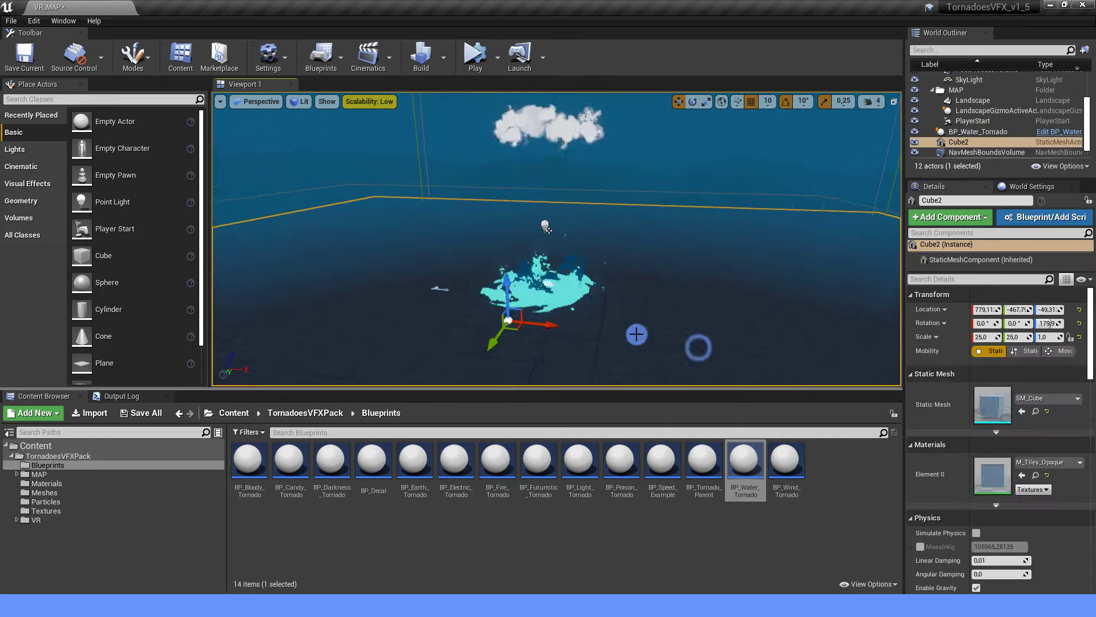
left_click(475, 56)
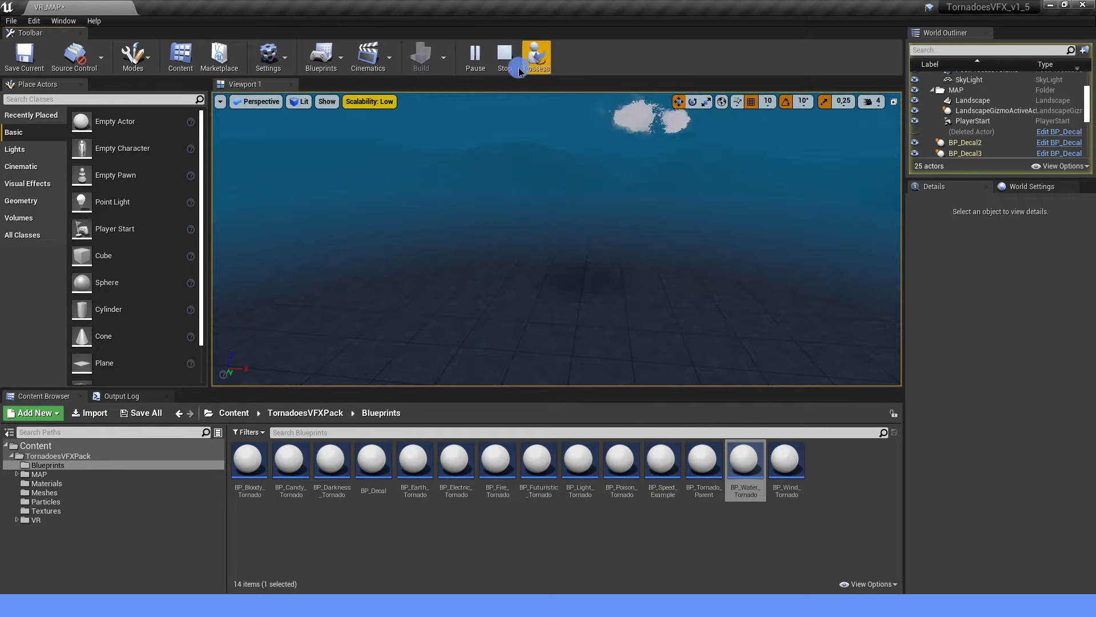
left_click(506, 82)
Change the tornado's Duration to 6 and test it in another play session.
left_click(519, 229)
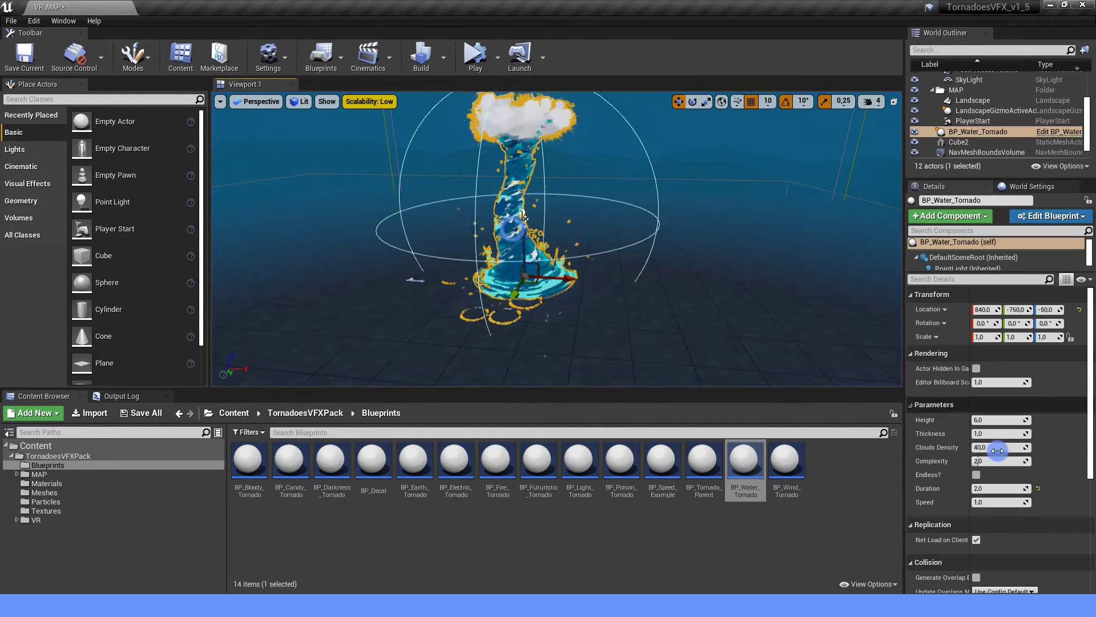
left_click(994, 490)
key("BackSpace")
type("6")
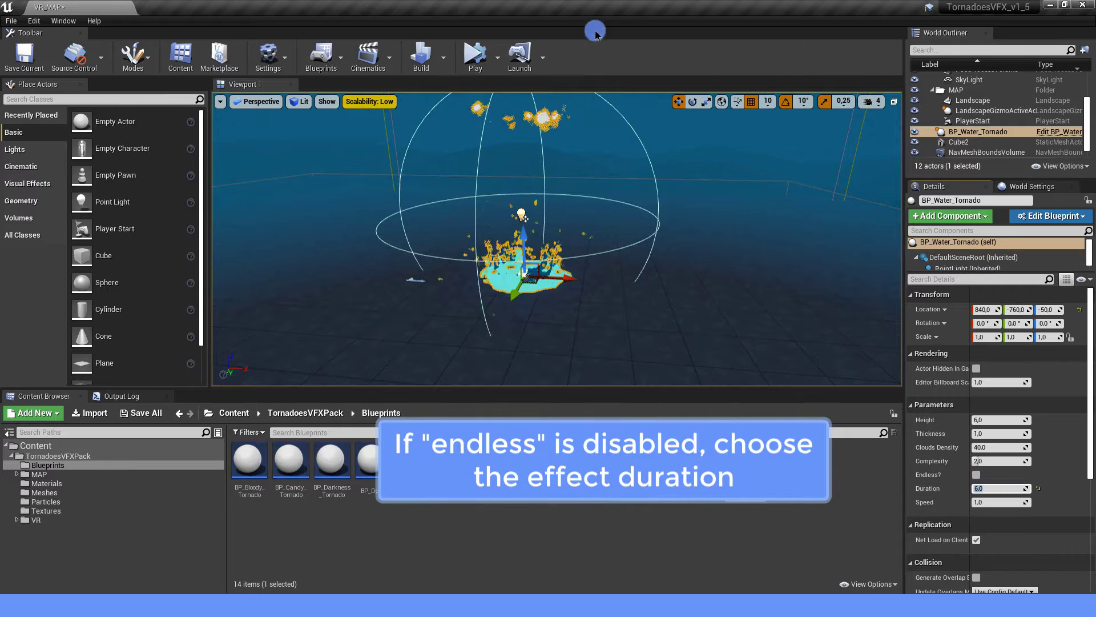
left_click(479, 63)
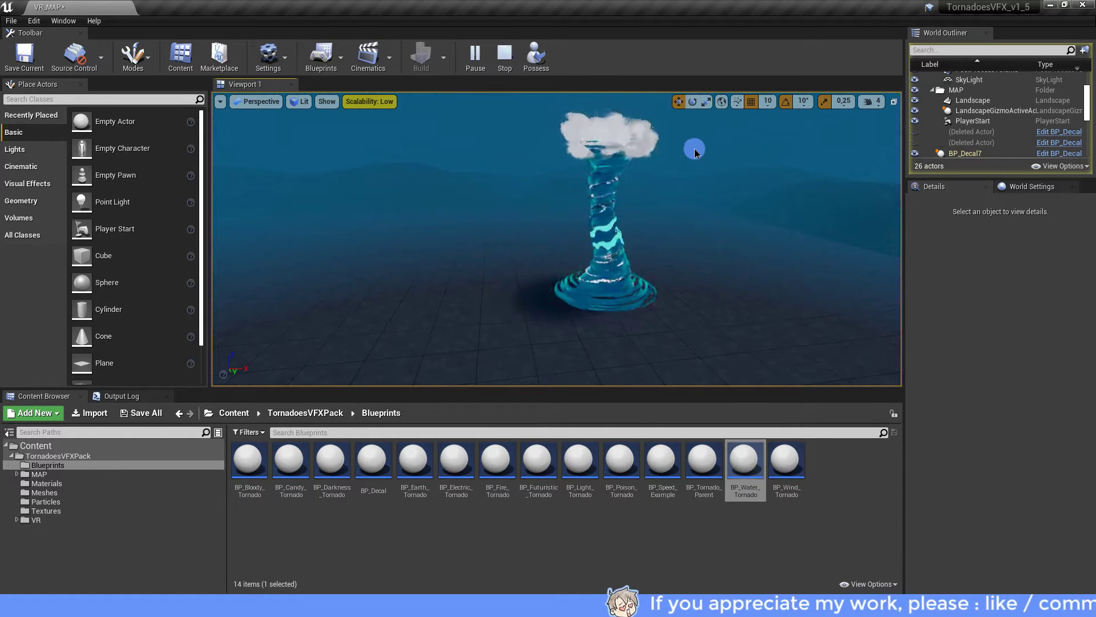
left_click(504, 54)
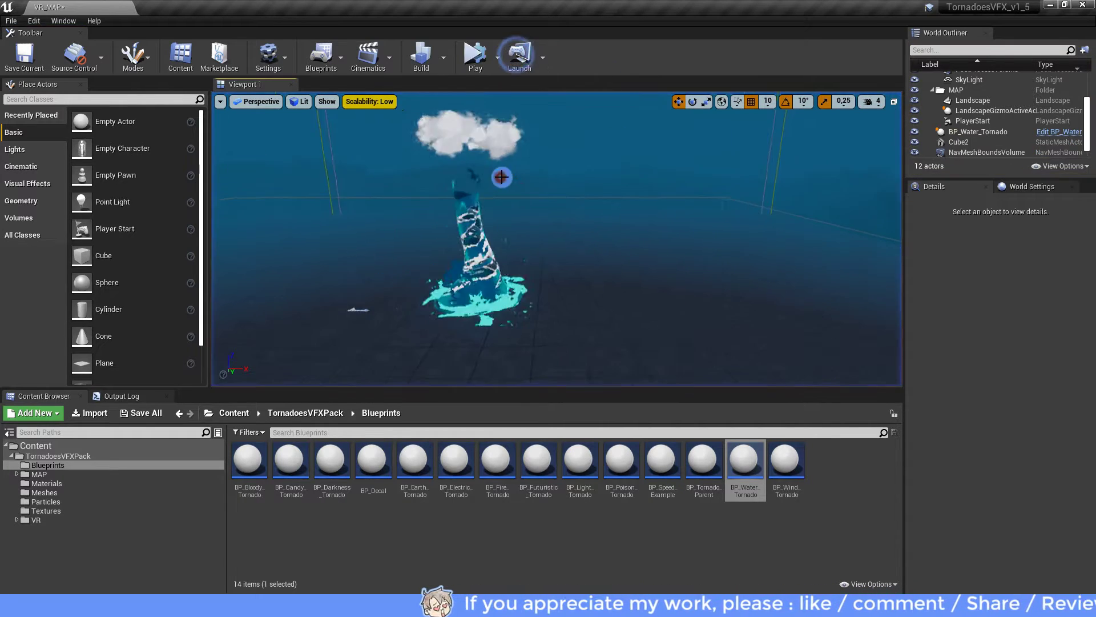
left_click(501, 177)
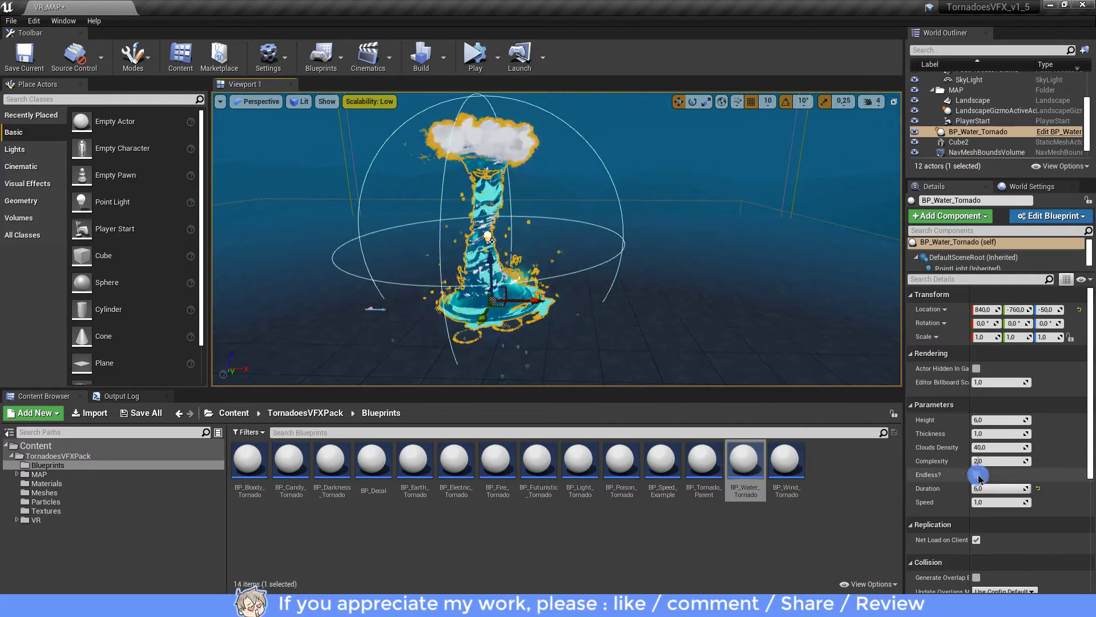
Enable Endless? on the tornado and preview it in a play session.
left_click(976, 474)
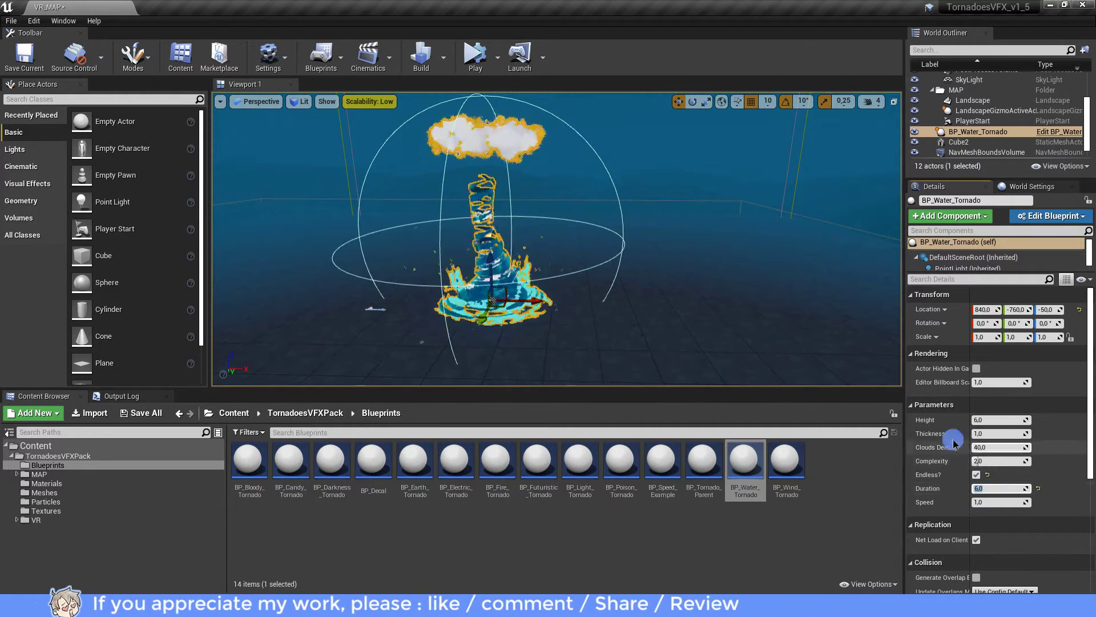
left_click(475, 54)
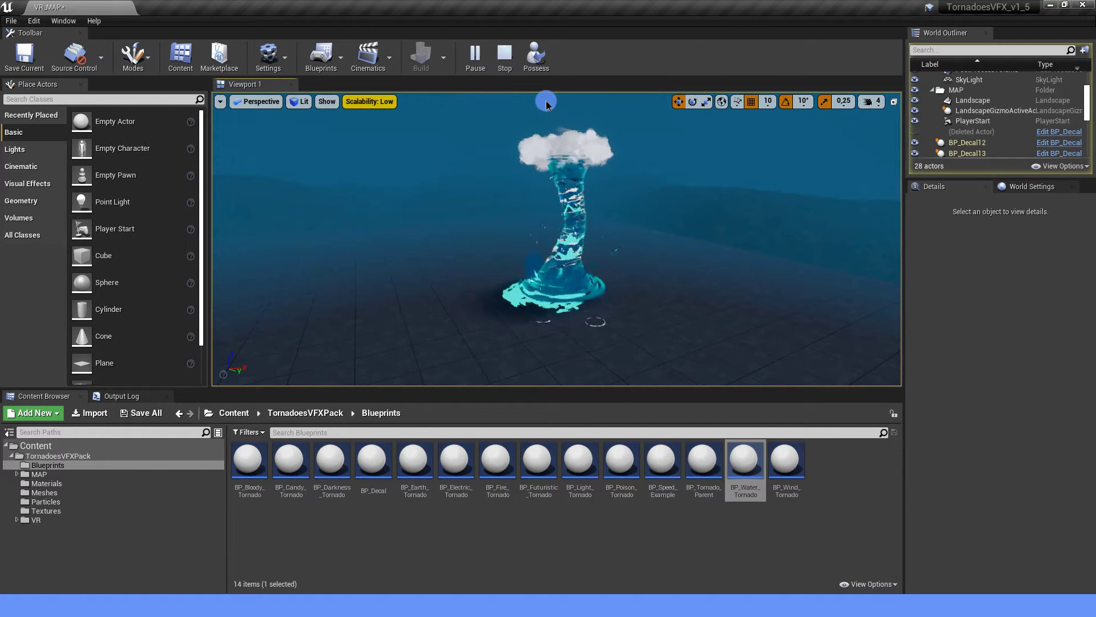
left_click(504, 53)
right_click_drag(582, 162, 508, 159)
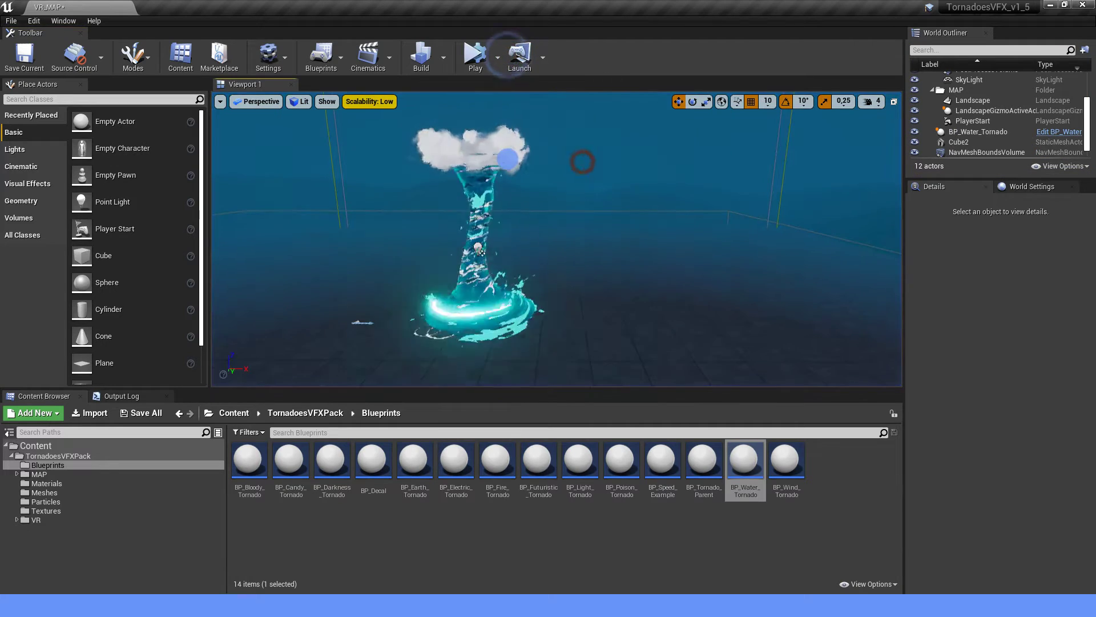
Turn Endless? off, set Duration 3 and Speed 0, and start a play session.
left_click(489, 309)
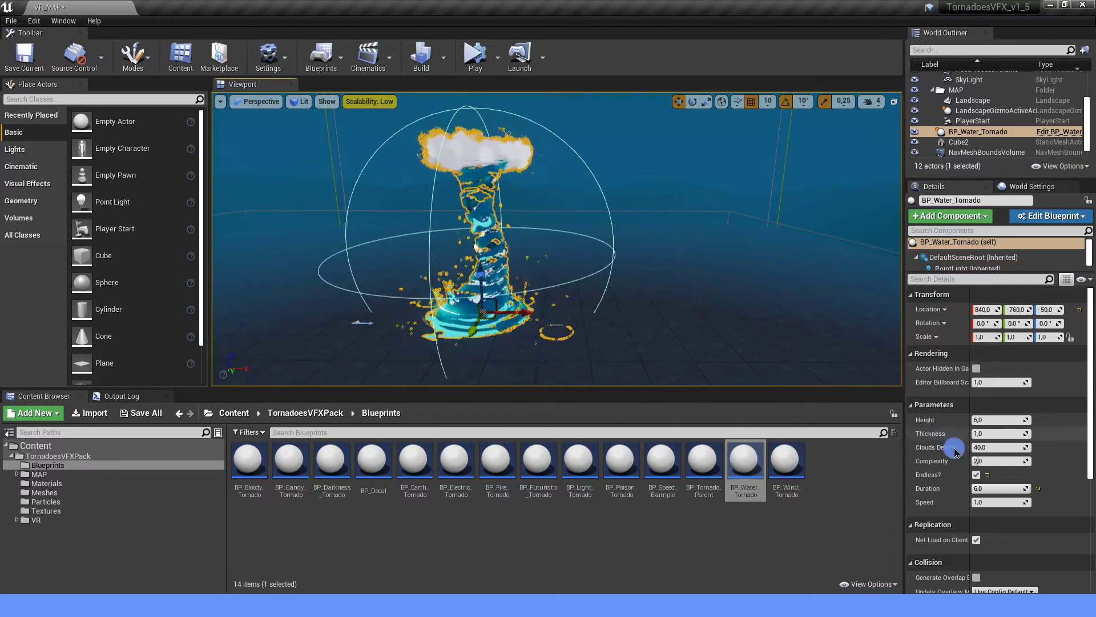
left_click(978, 475)
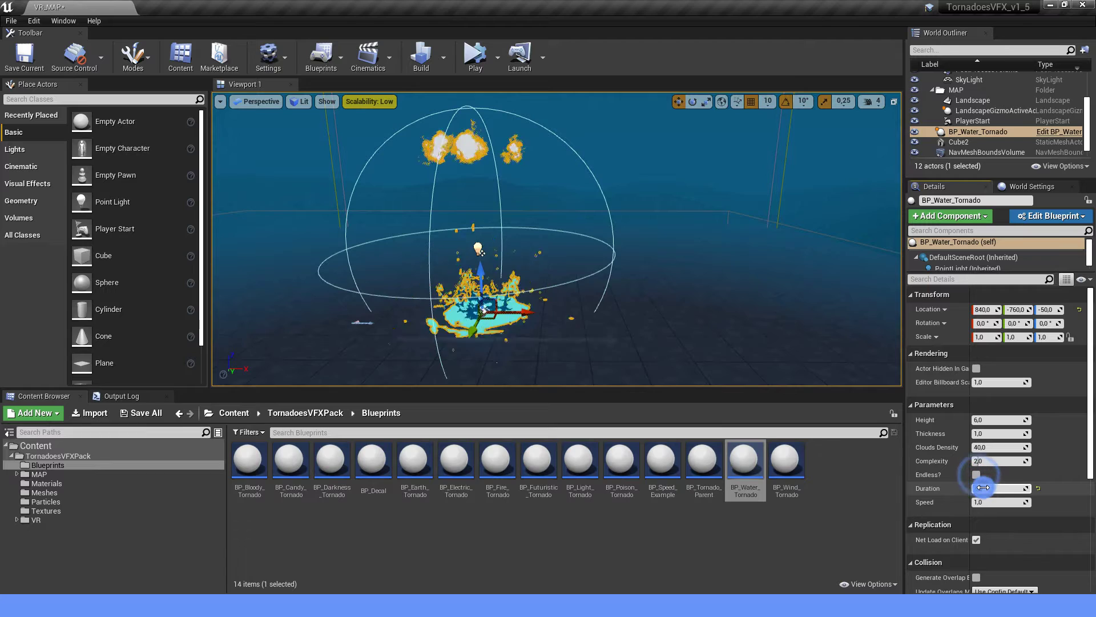
left_click(992, 483)
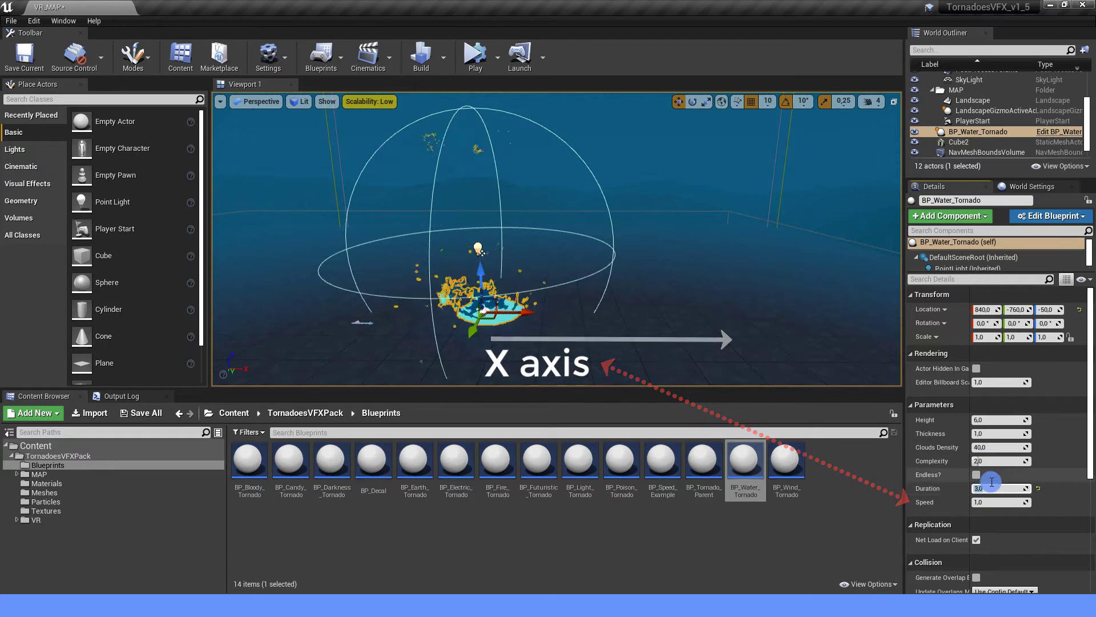
left_click(991, 502)
type("0")
key("Return")
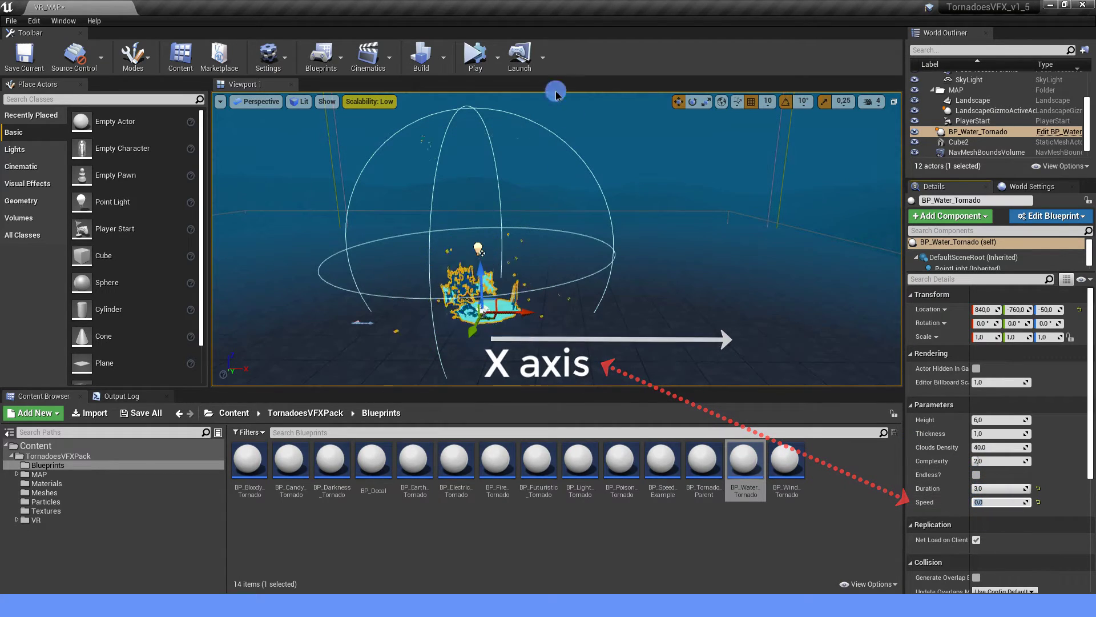
left_click(475, 54)
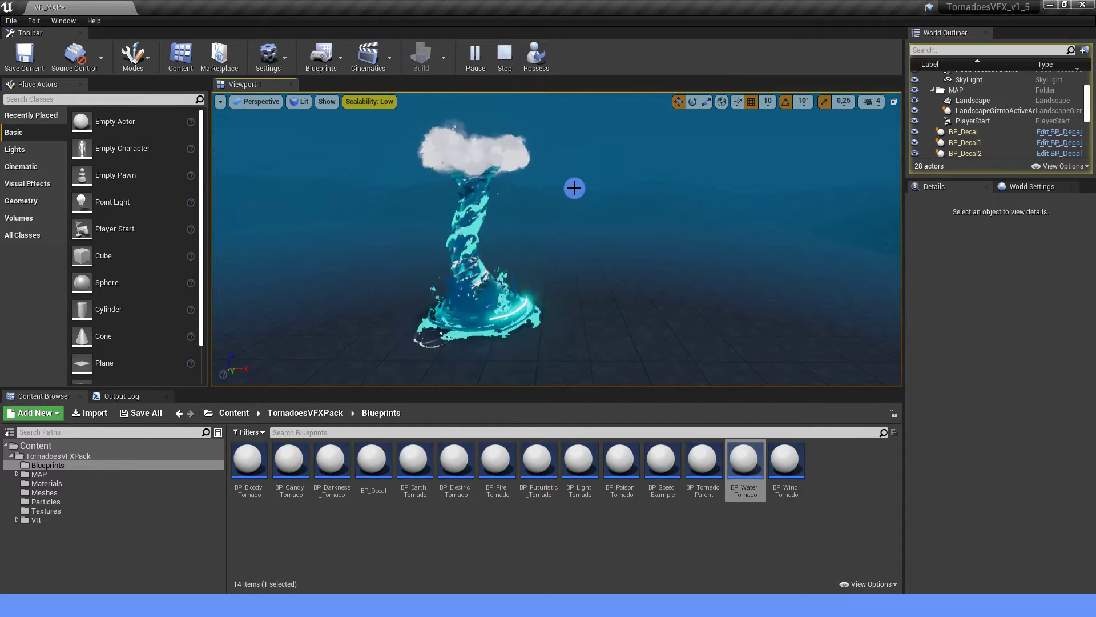
Stop the play session, simulate the level again to watch the tornado, then stop and reframe.
left_click(482, 303)
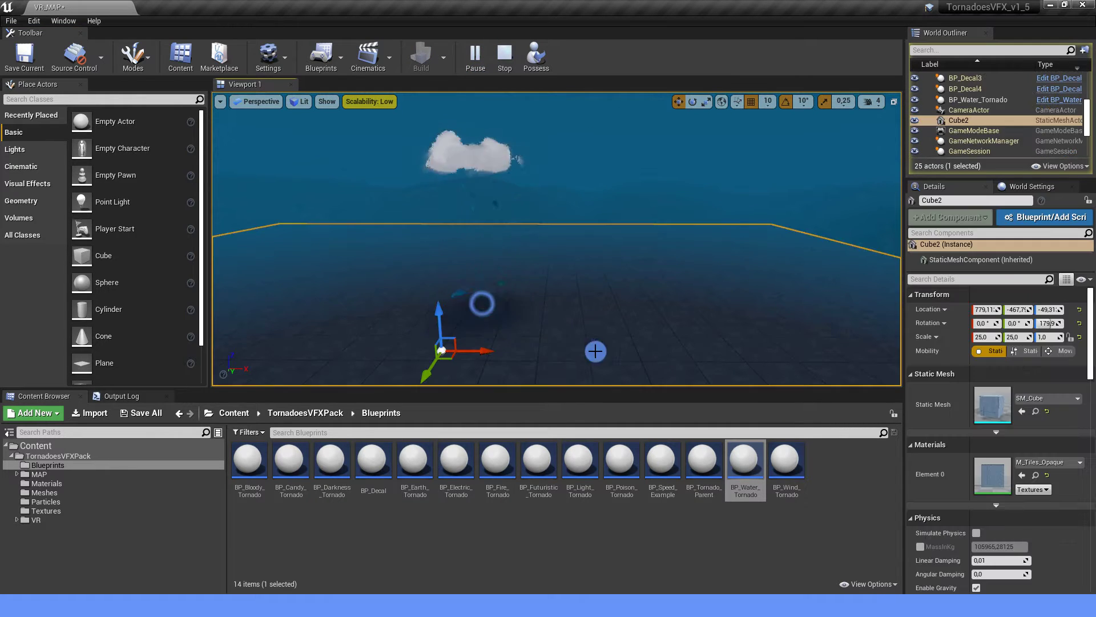
left_click(505, 55)
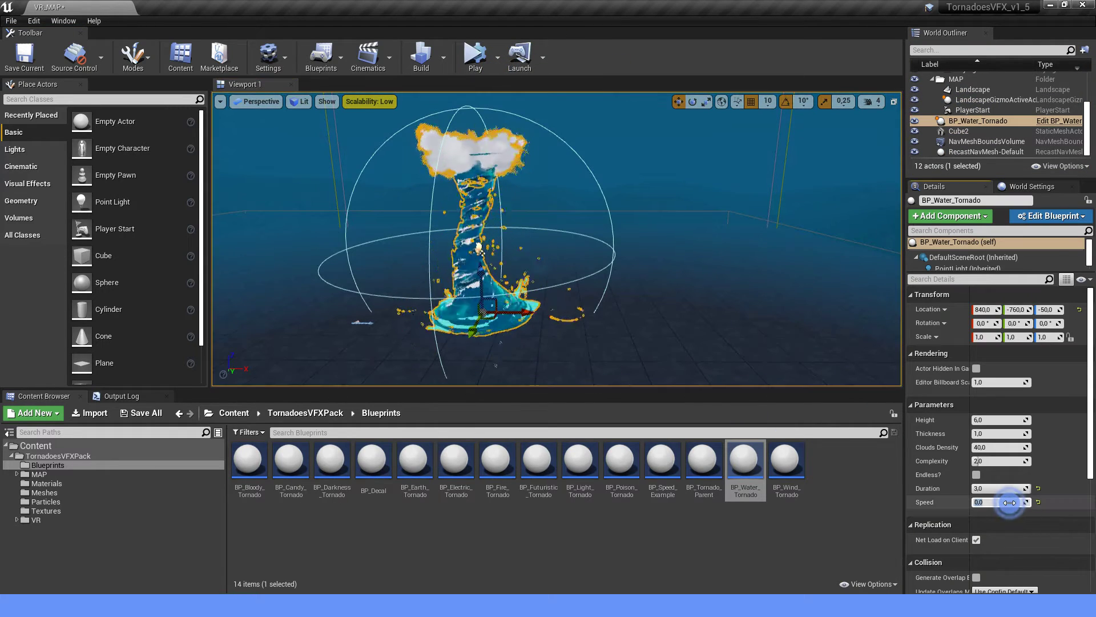
left_click(475, 55)
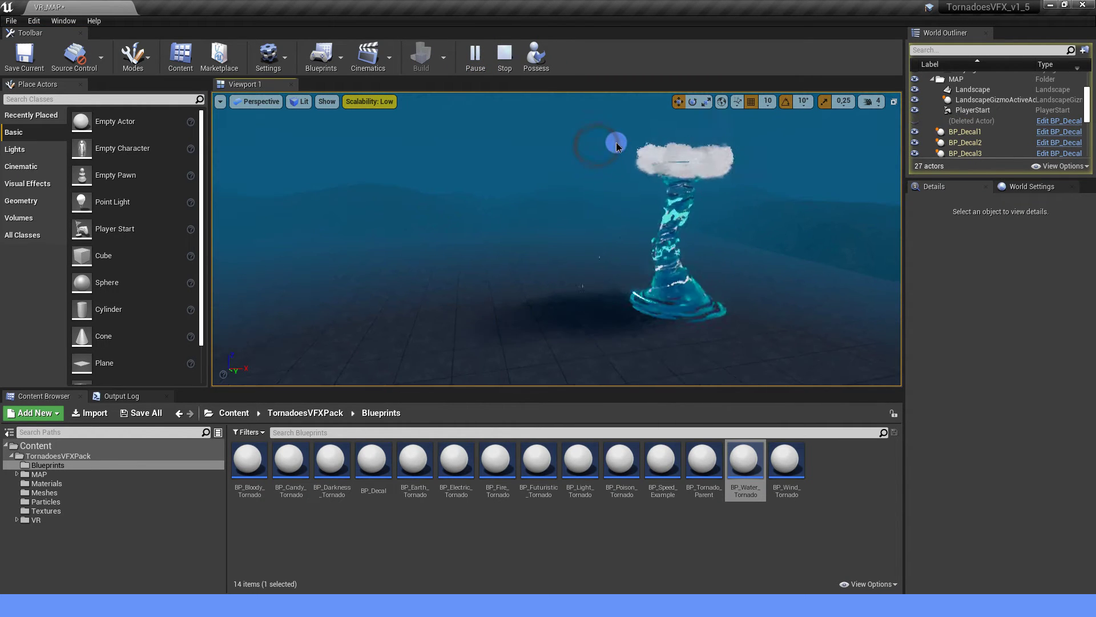
left_click(503, 56)
right_click_drag(569, 169, 587, 171)
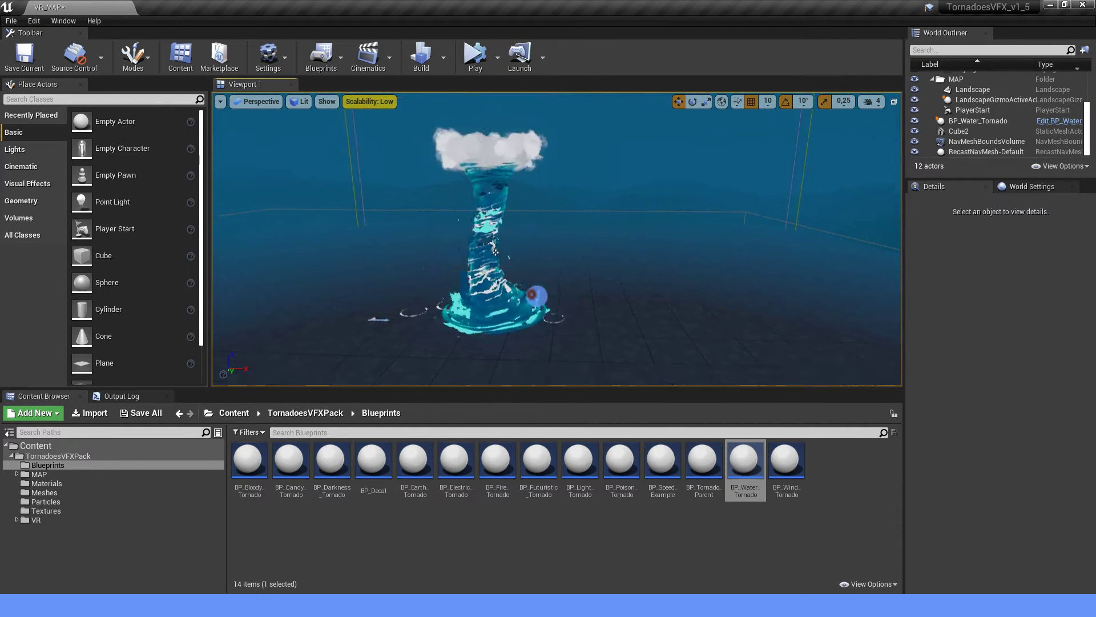
right_click_drag(509, 264, 612, 325)
left_click(612, 325)
Add an Actor-parented Blueprint Class named Spawn from the Content Browser and open it.
right_click(631, 553)
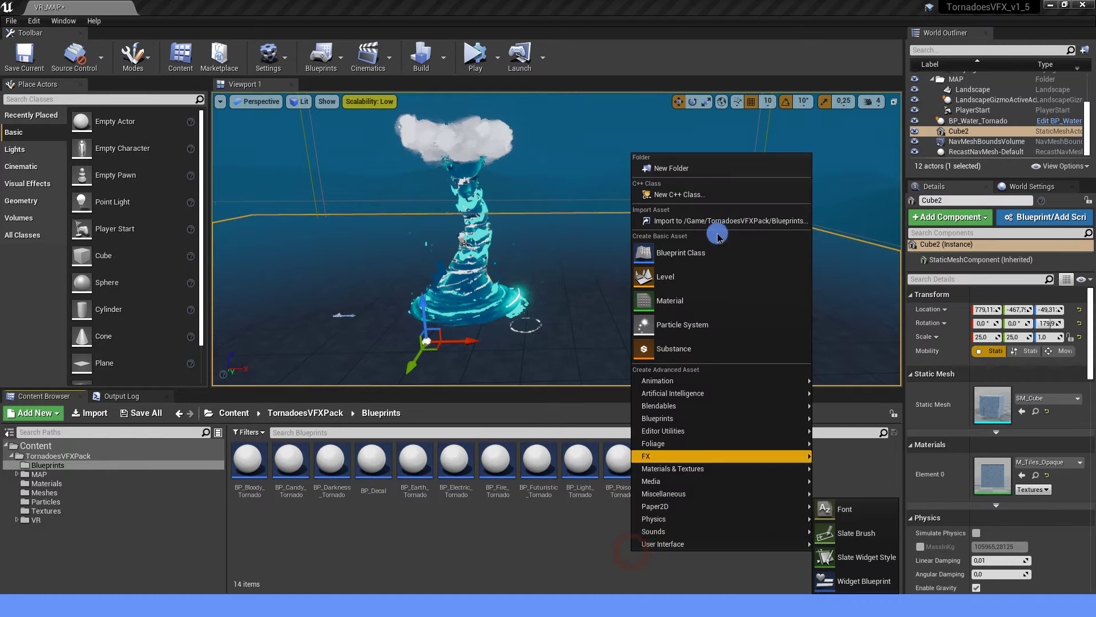
left_click(673, 254)
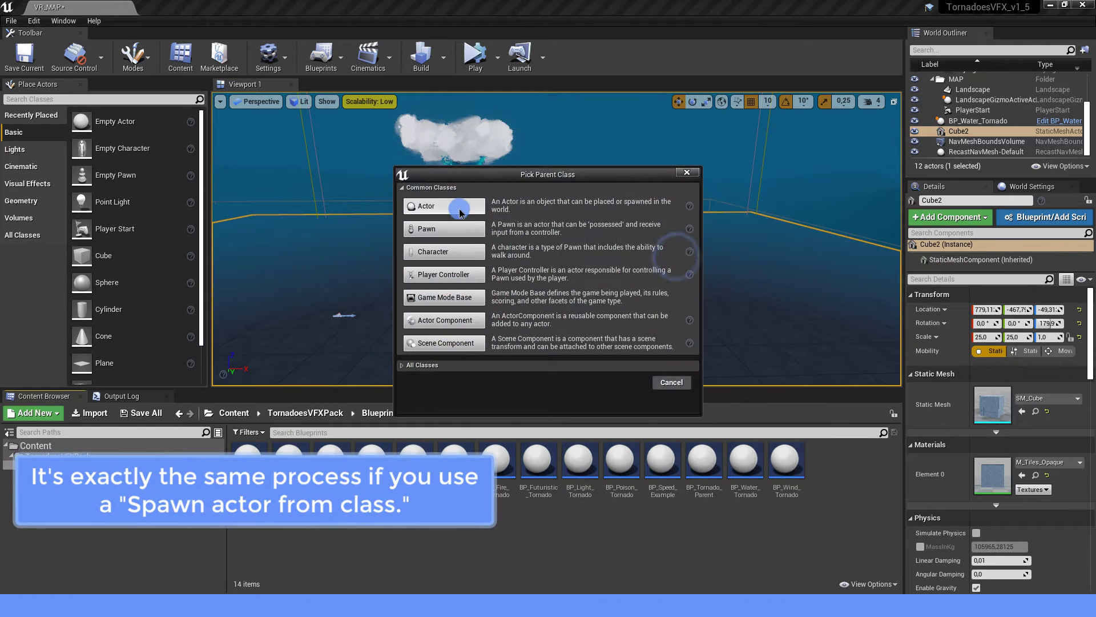
left_click(429, 206)
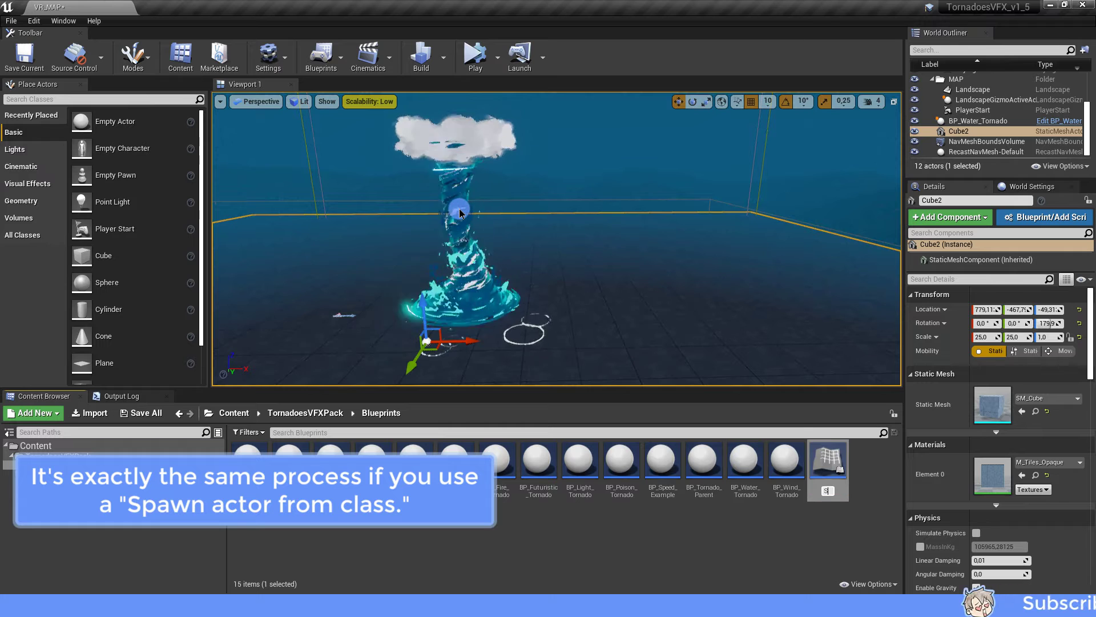
type("Spawn")
key("Return")
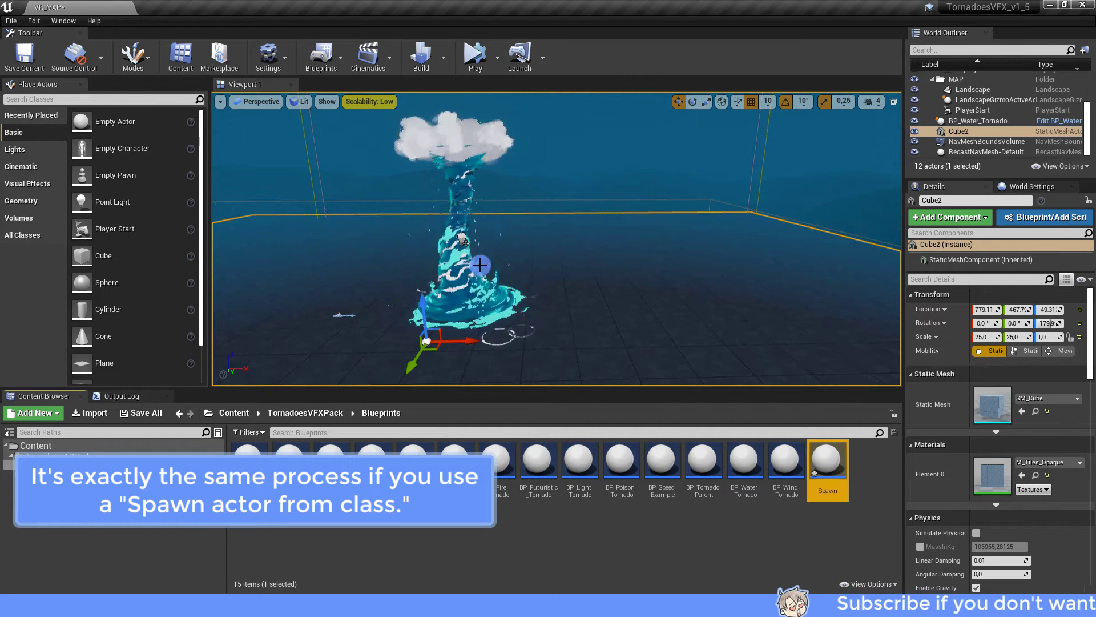
double_click(829, 460)
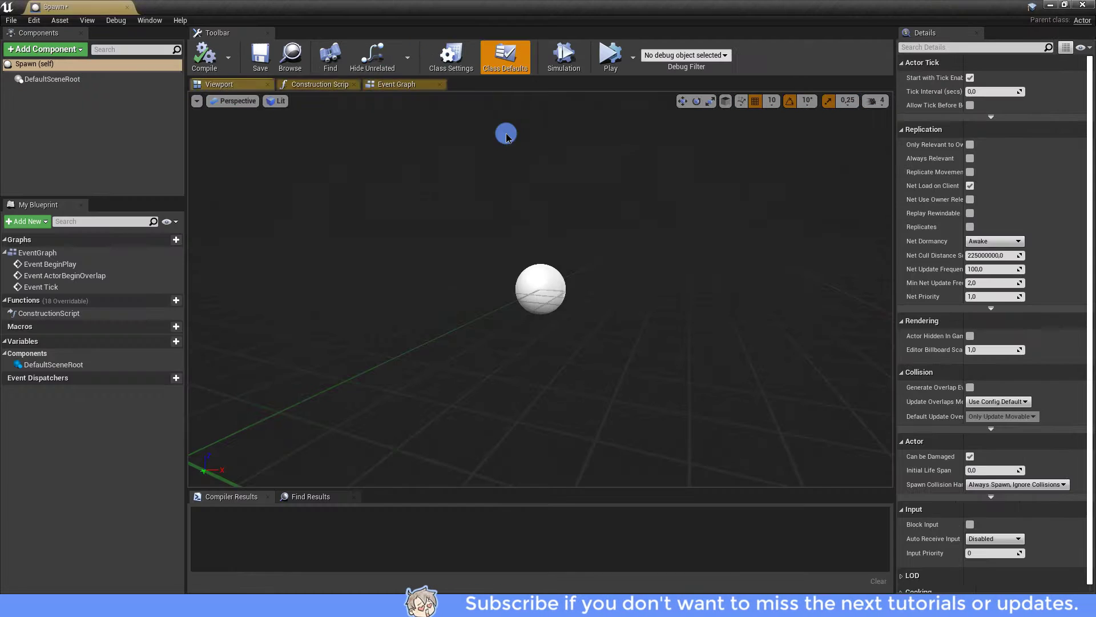
Add a Spawn Actor from Class node to the Spawn Event Graph.
right_click_drag(685, 242, 390, 284)
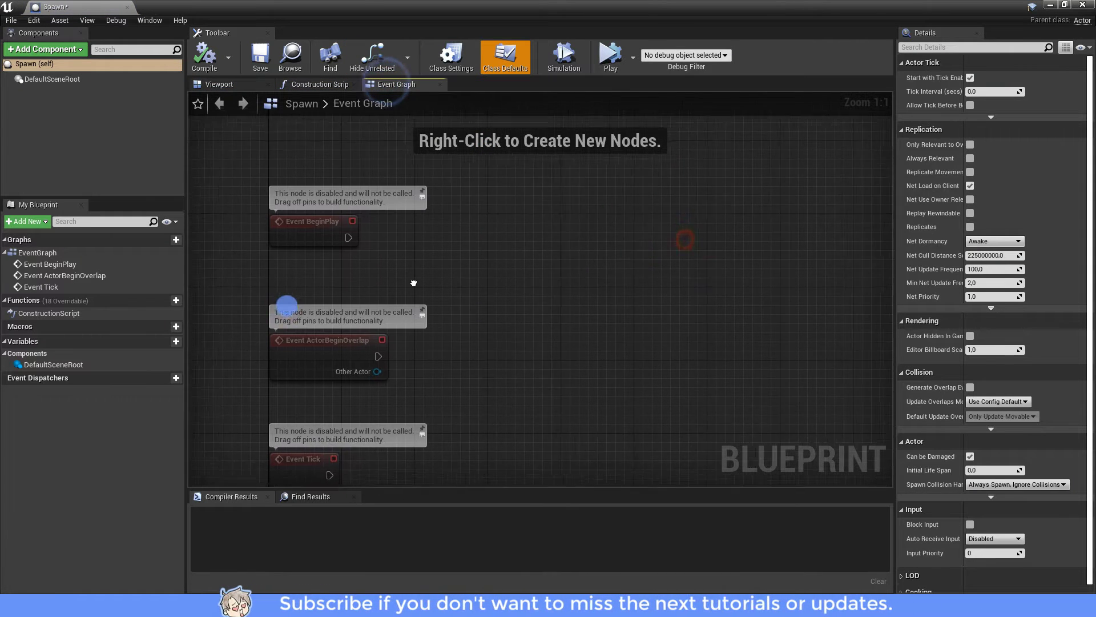
right_click(606, 229)
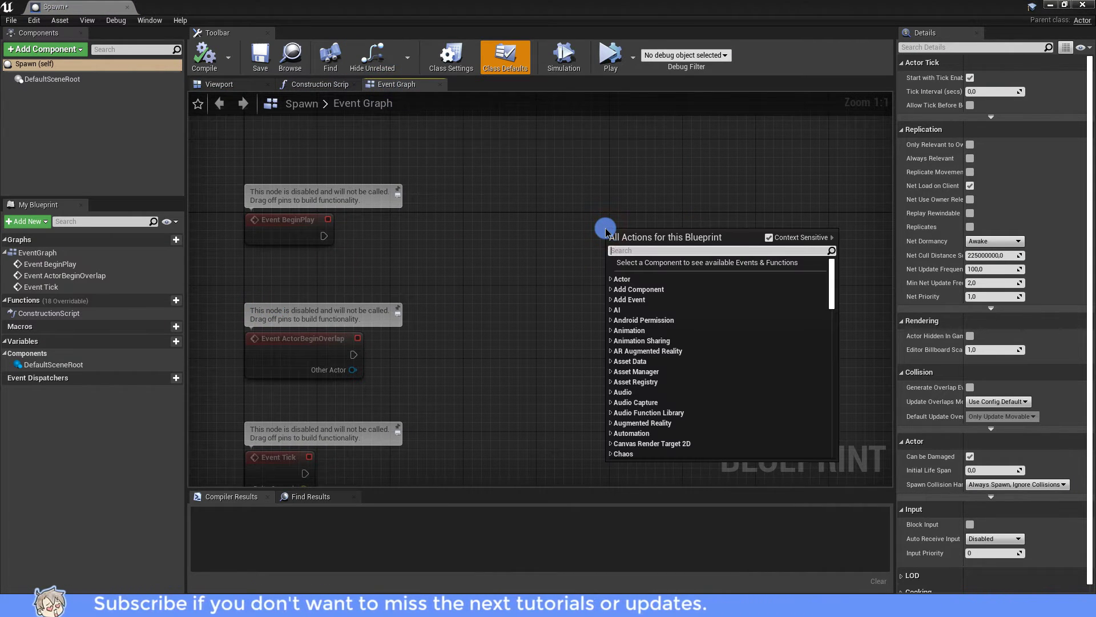
type("spawn")
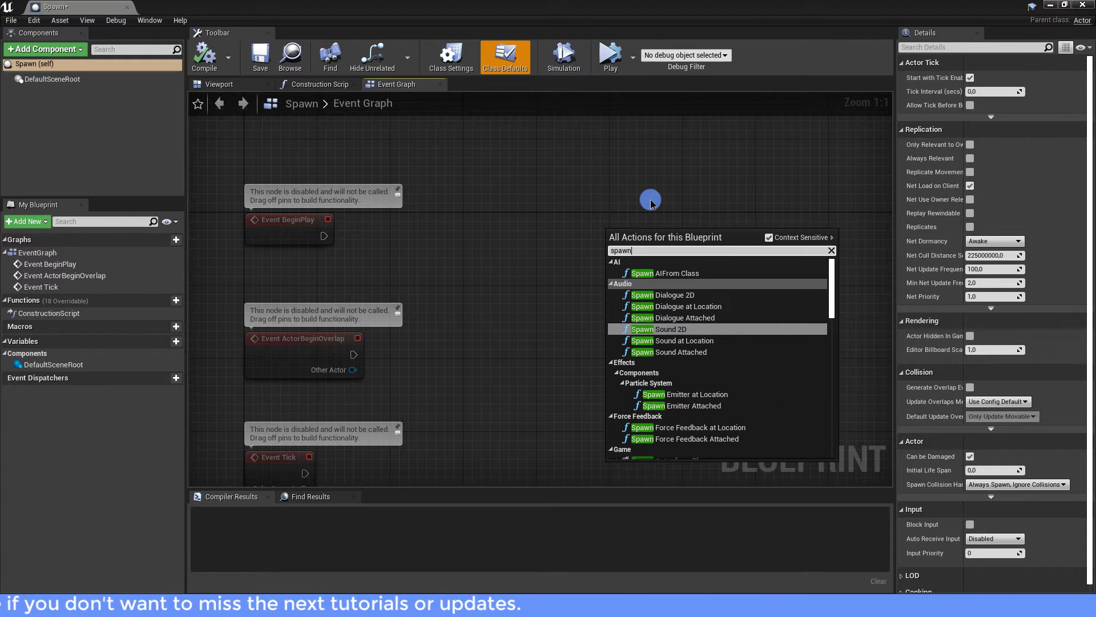
type(" actor")
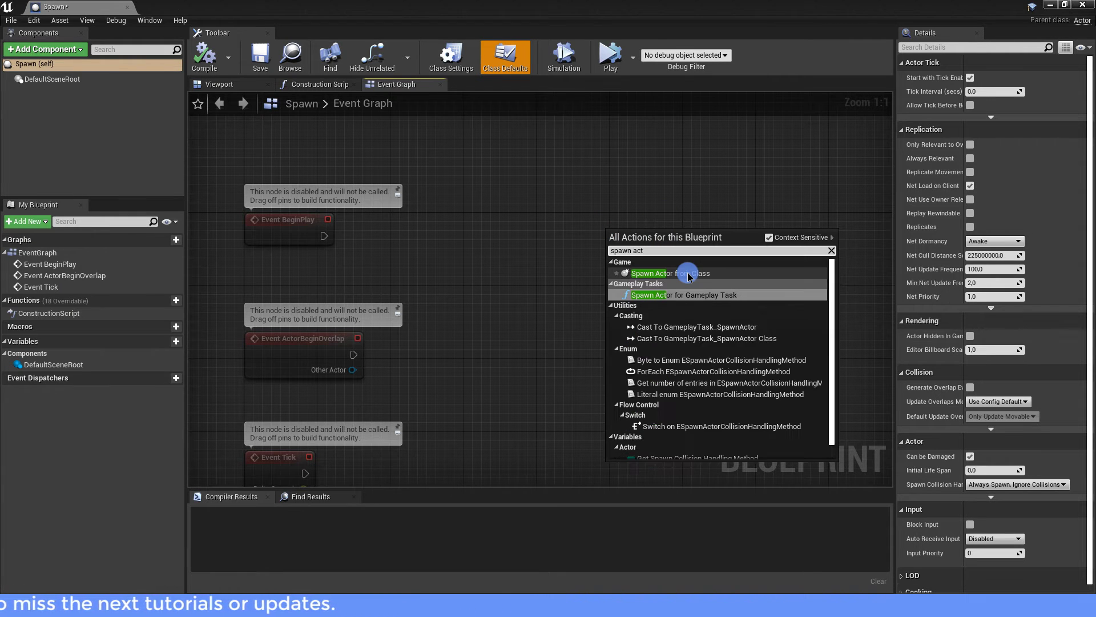
left_click(689, 283)
right_click_drag(719, 384, 689, 361)
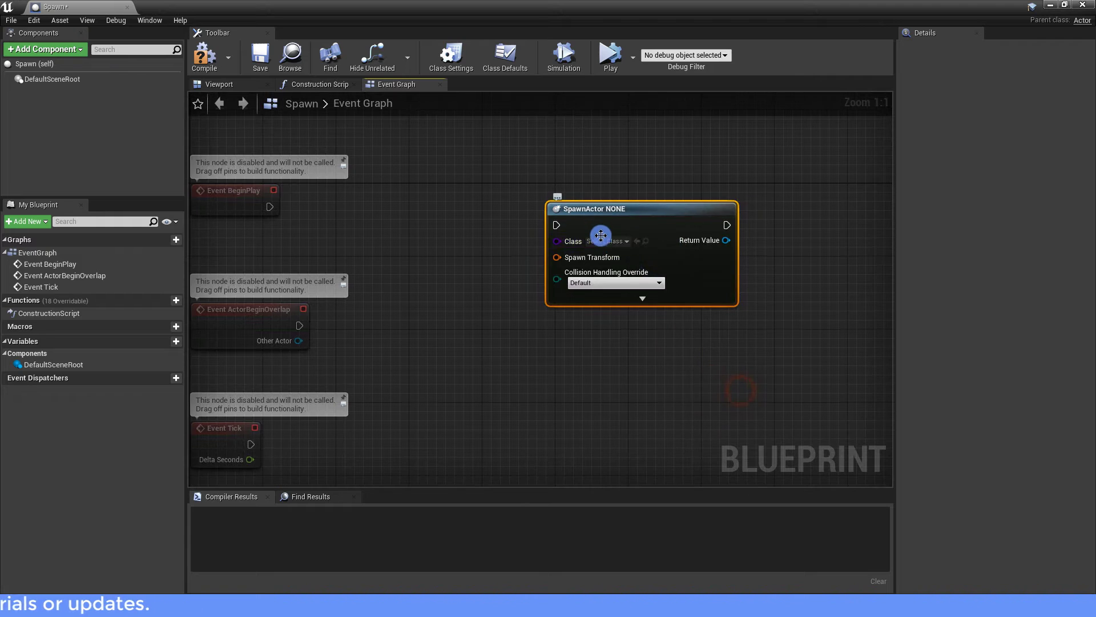
Set the node's Class to BP_Water_Tornado and split its Spawn Transform pin.
left_click(604, 243)
type("wx")
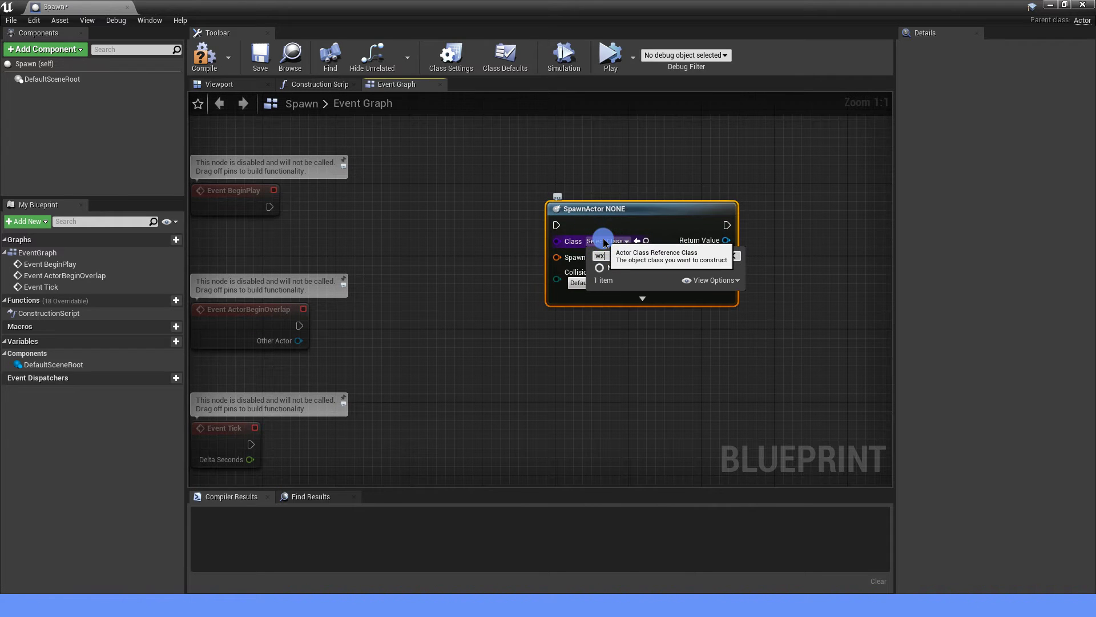
key("BackSpace")
type("ater")
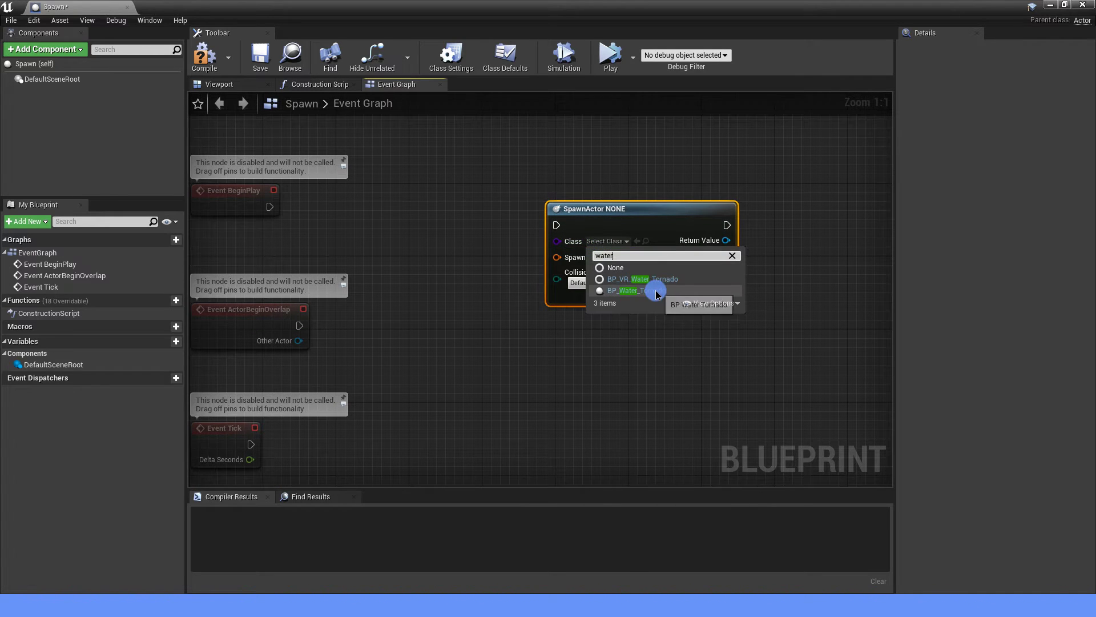
left_click(657, 291)
right_click(558, 267)
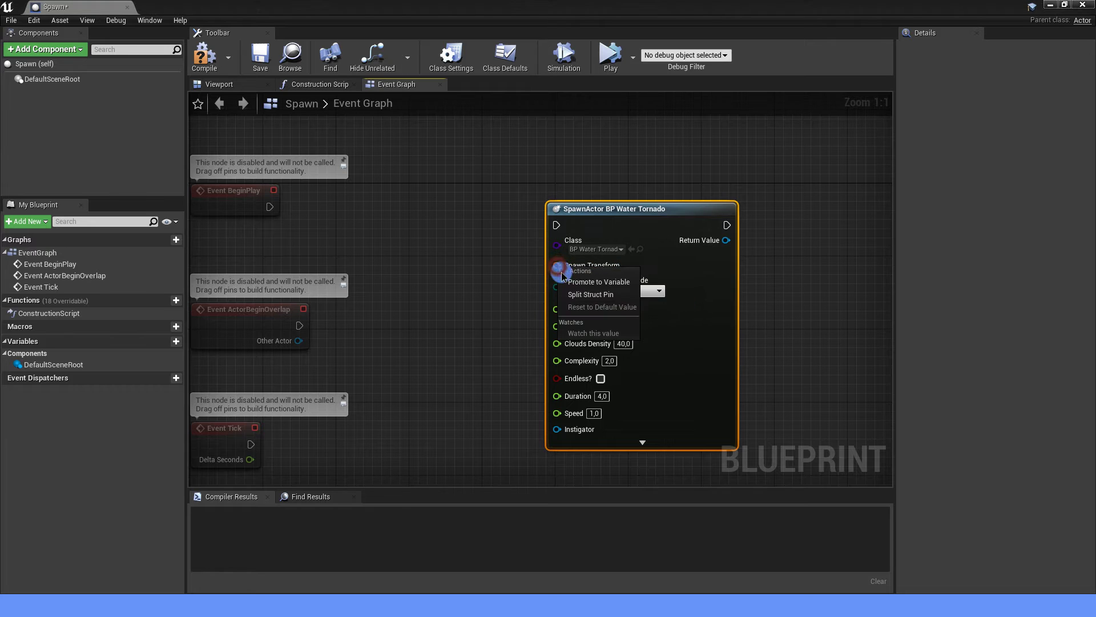
left_click(600, 294)
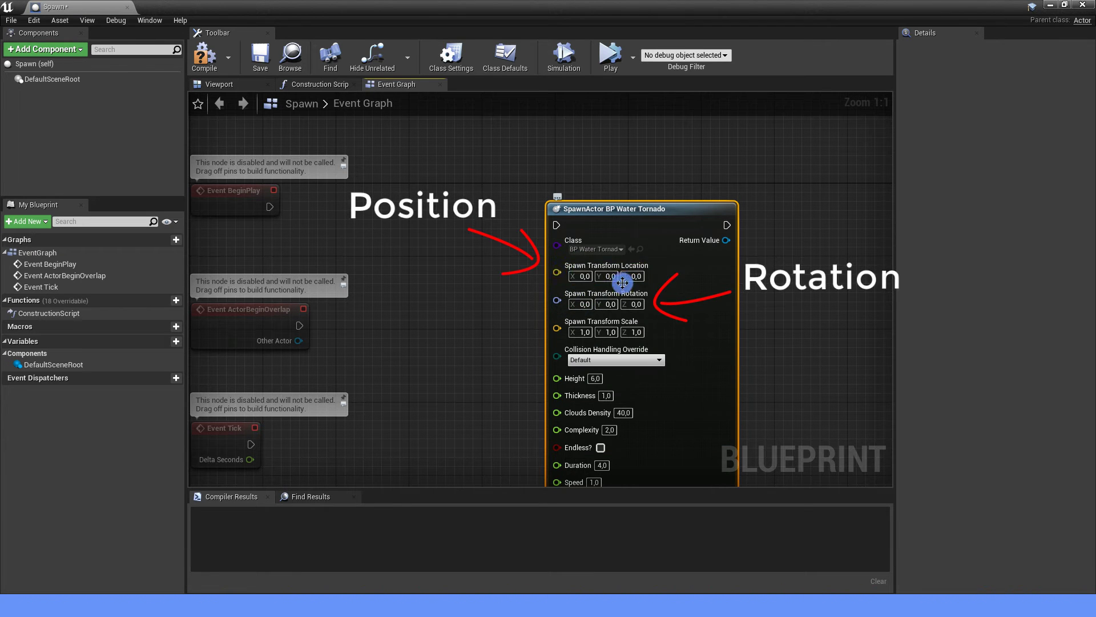
mouse_move(511, 314)
right_mouse_down()
mouse_move(509, 256)
mouse_move(558, 226)
right_mouse_up()
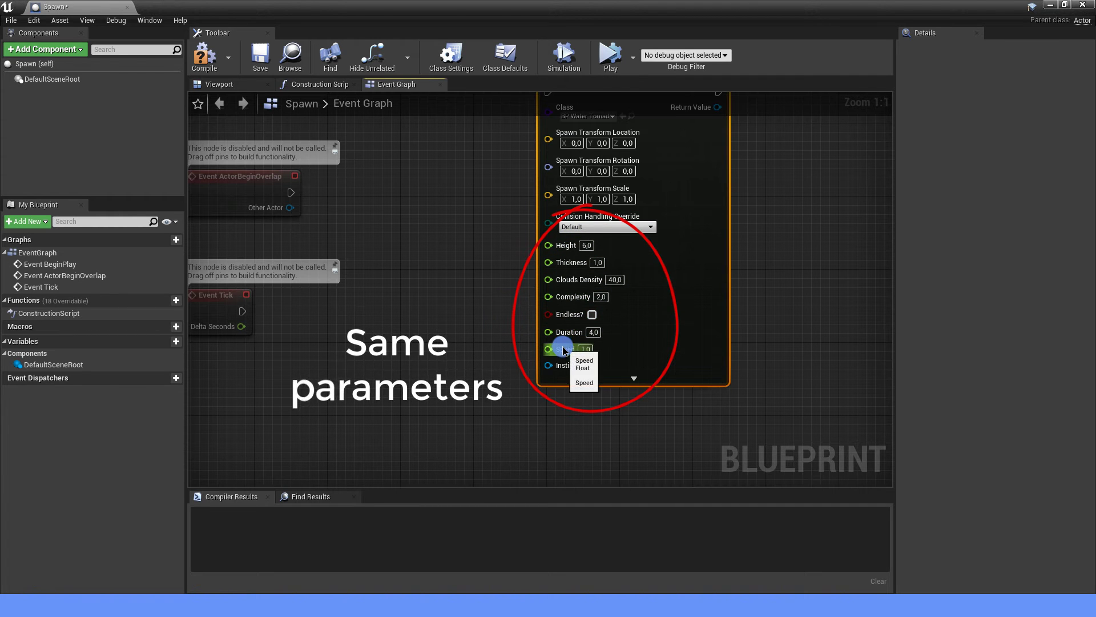
right_click_drag(497, 247, 513, 296)
scroll(510, 291, "down", 2)
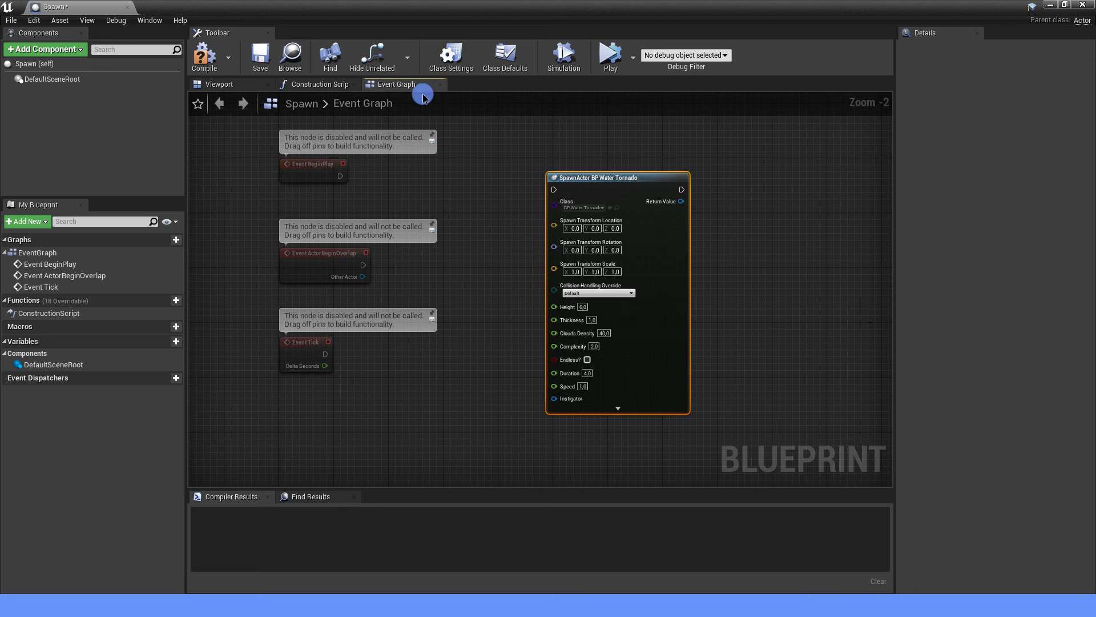
Close the Spawn blueprint editor to return to the VR_MAP level viewport with the water tornado.
left_click(131, 8)
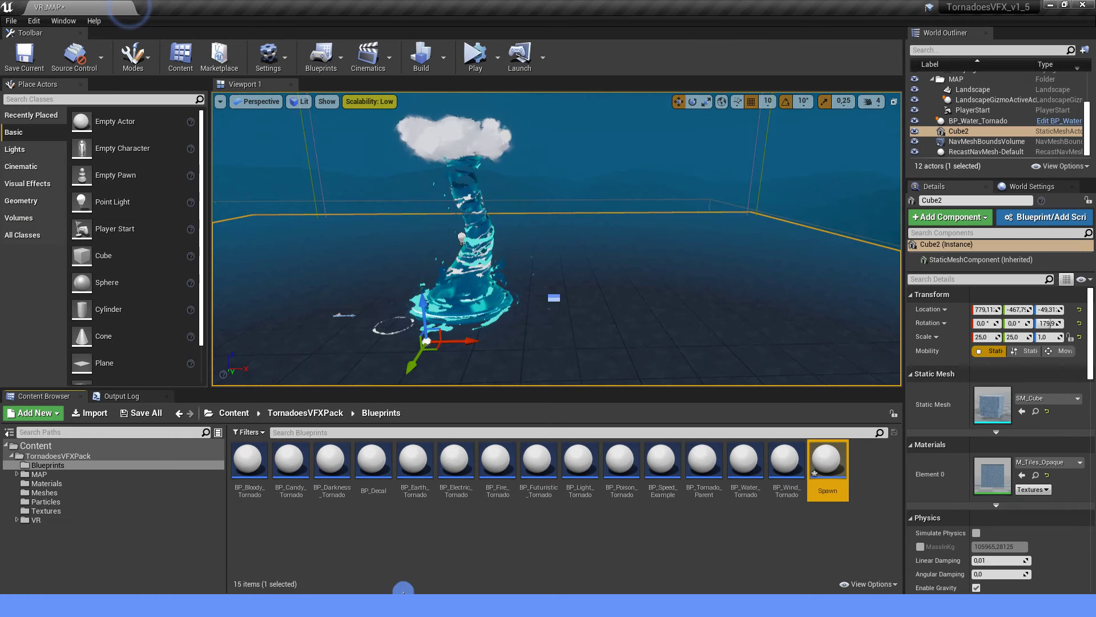